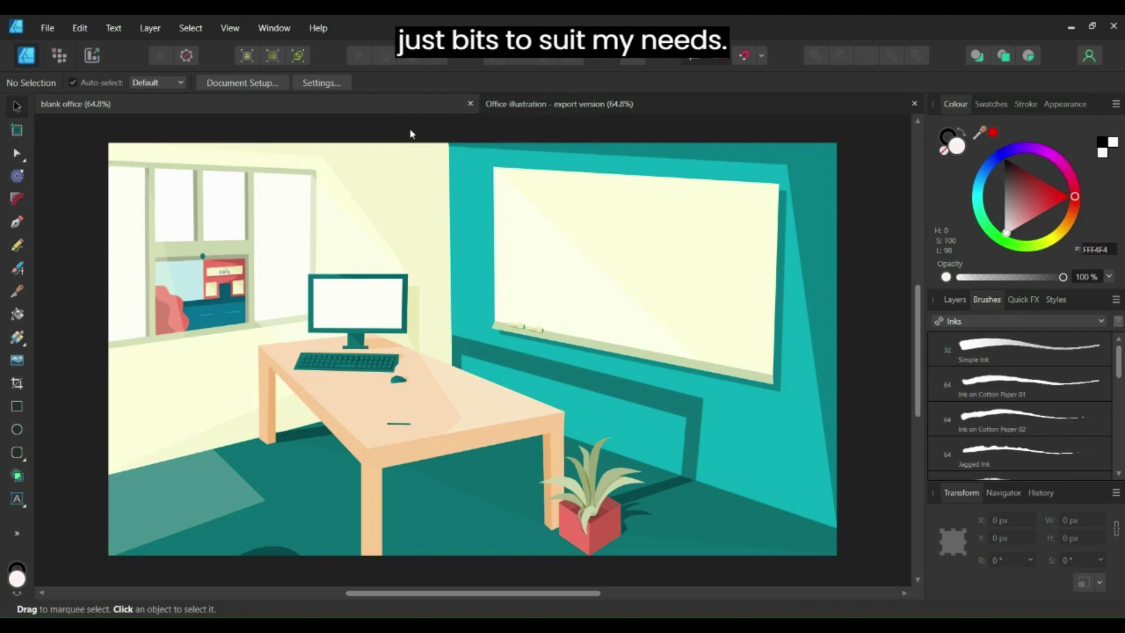
Step: Compare the blank office document with the office illustration export version, selecting the case files to check that they are separate artwork
click(547, 105)
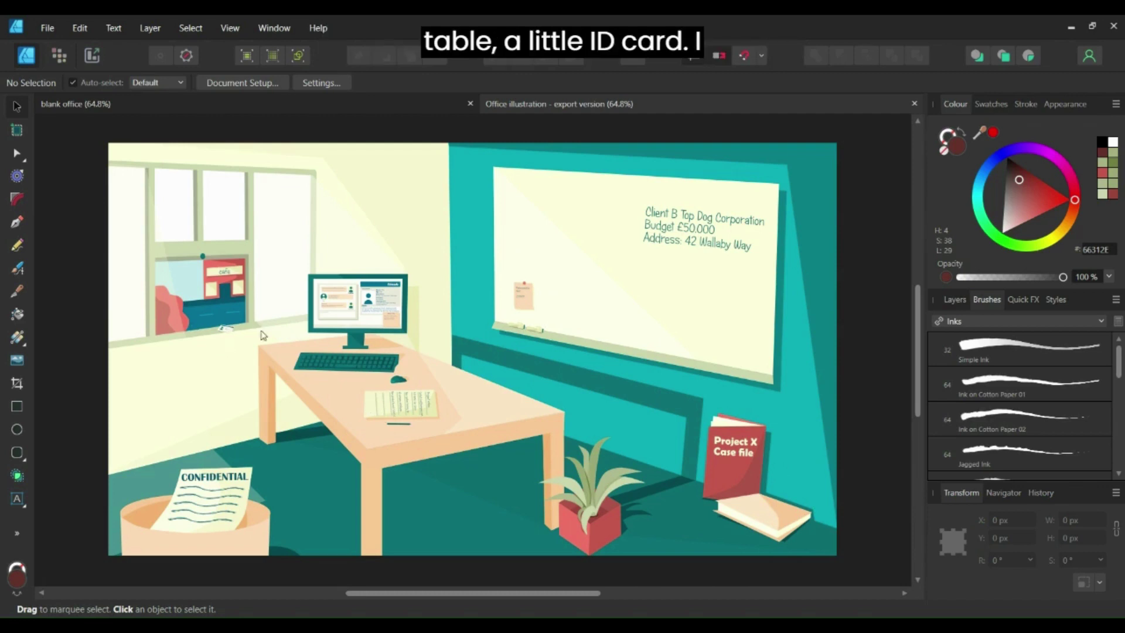
click(277, 108)
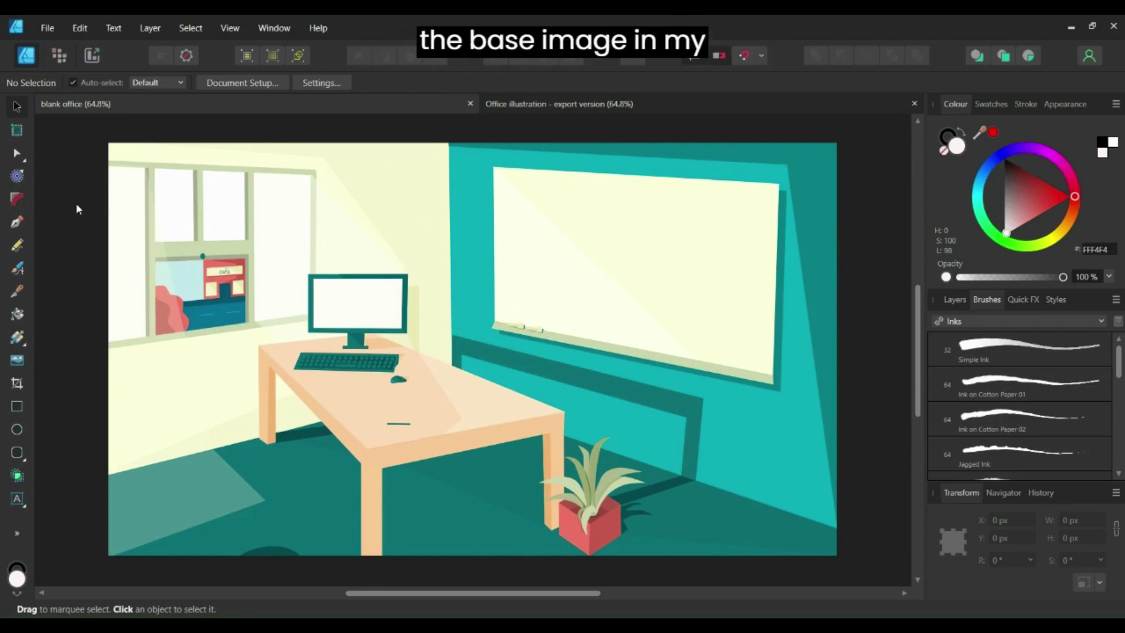
click(629, 104)
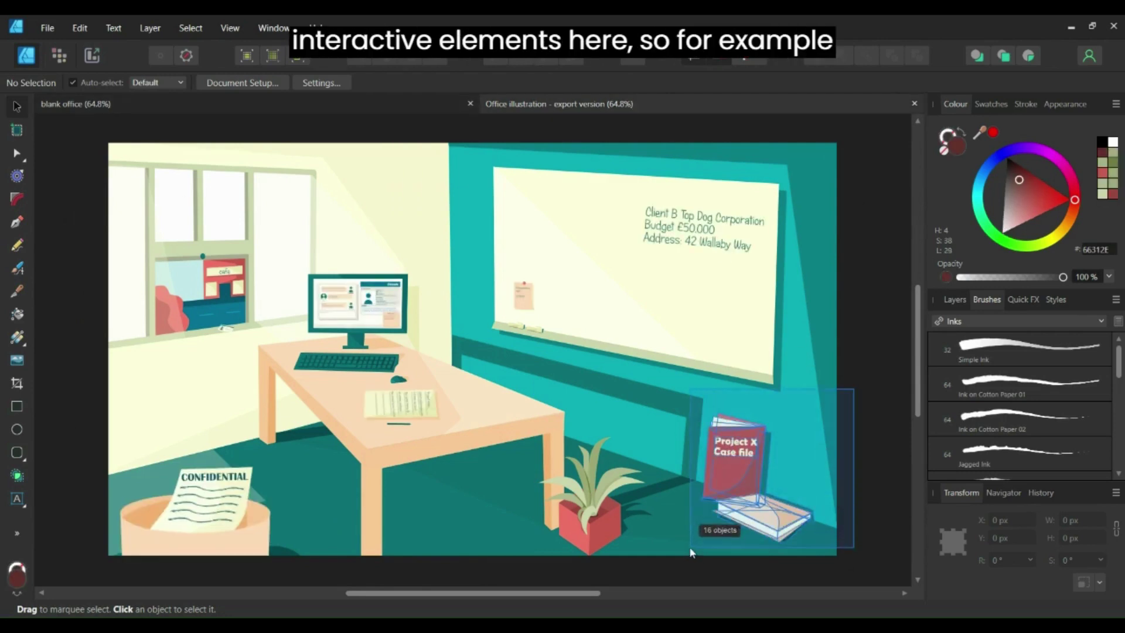
click(719, 470)
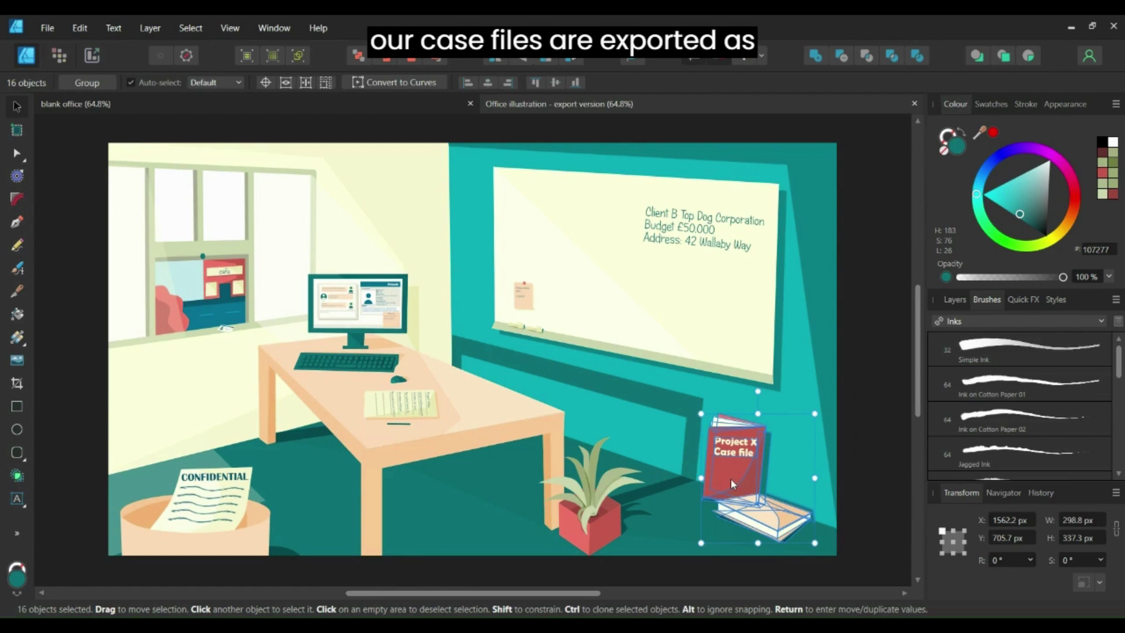
click(882, 329)
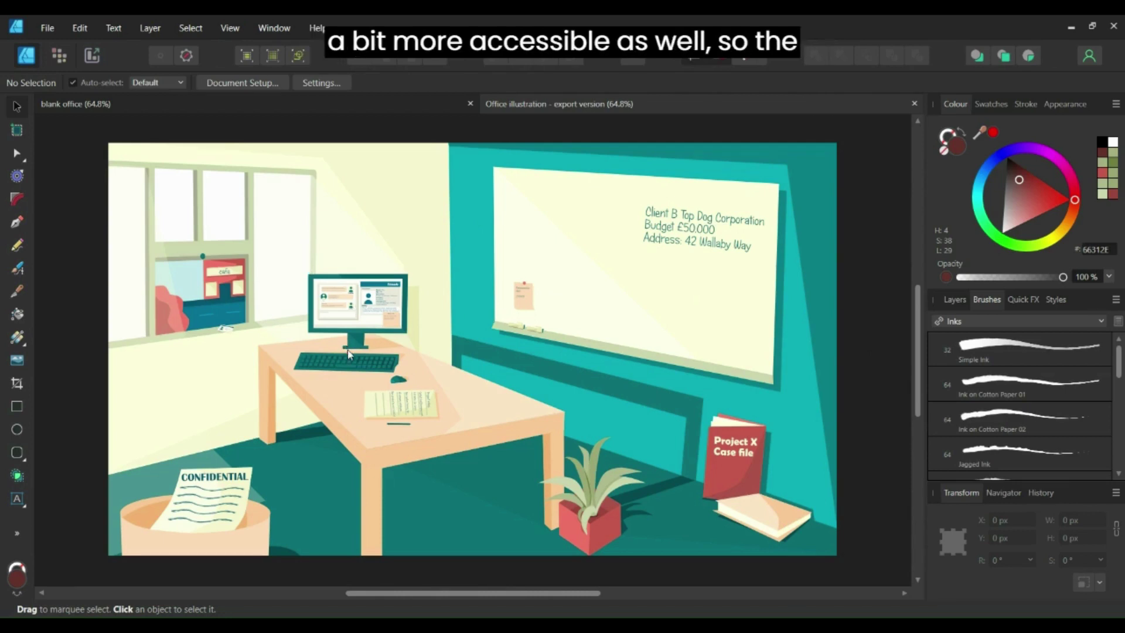
Step: Review the blank office base image against the export version's interactive elements, highlighting the Project X case file artwork
click(304, 106)
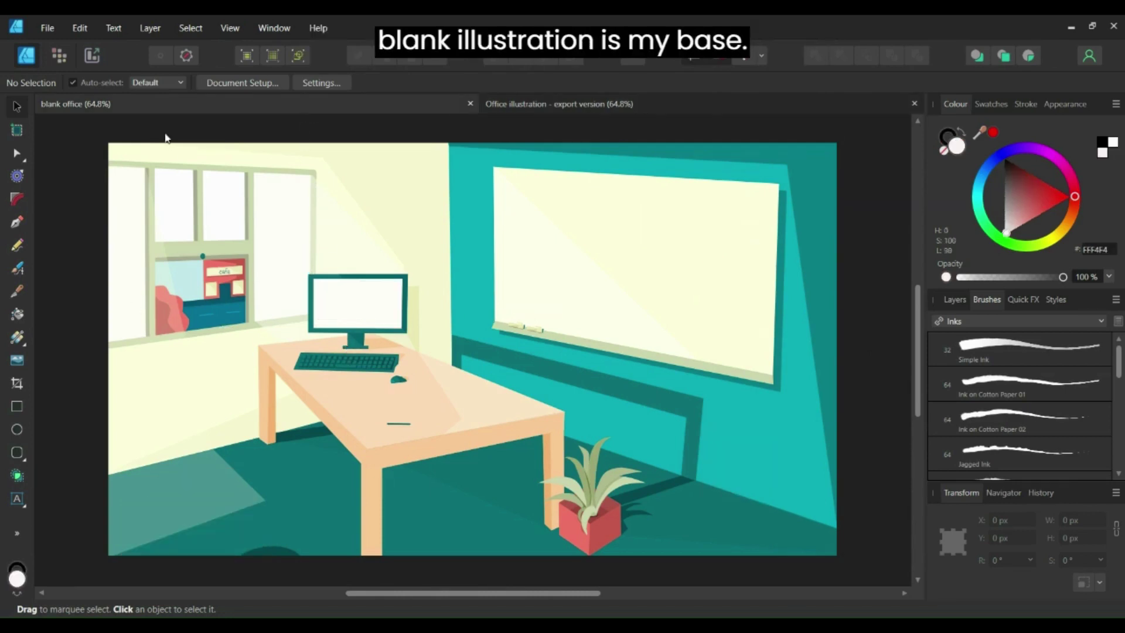
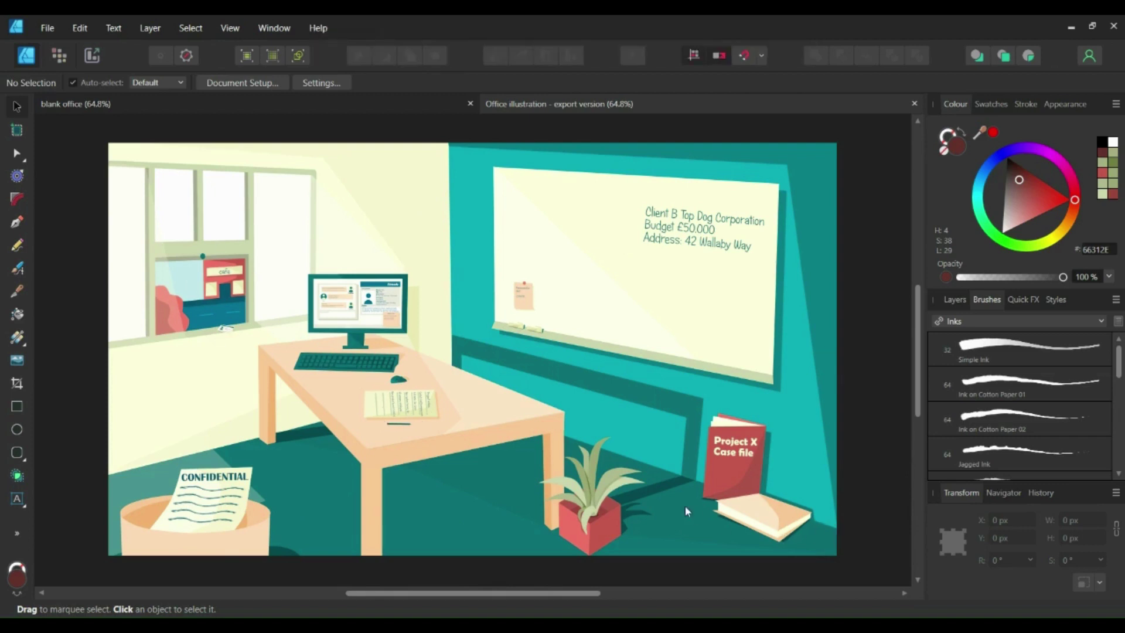
drag(857, 382, 679, 568)
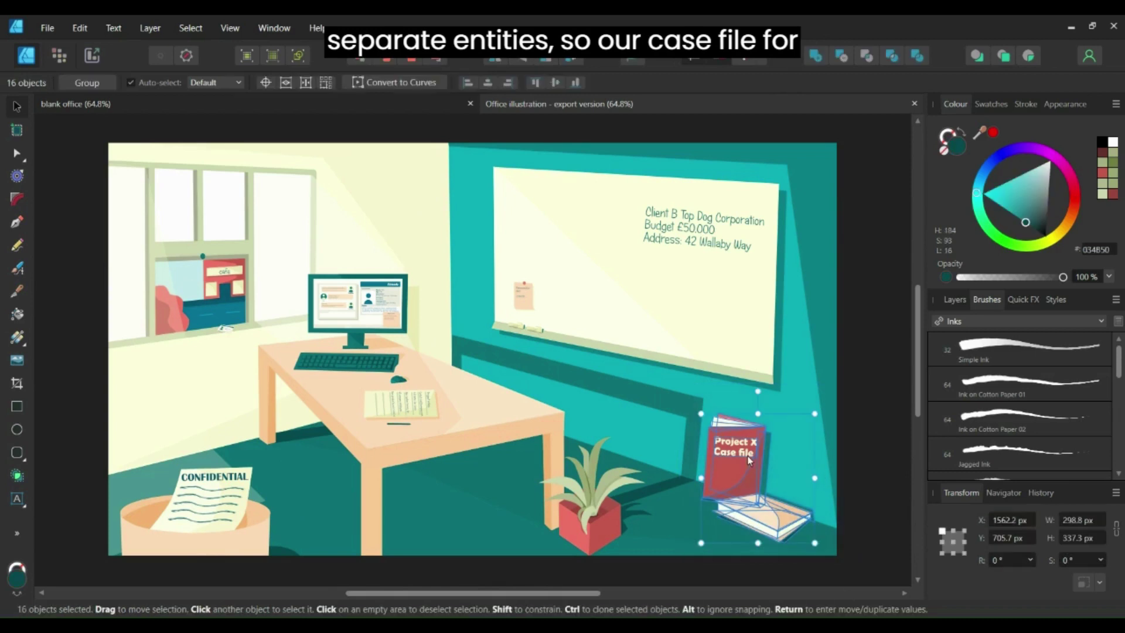
click(853, 415)
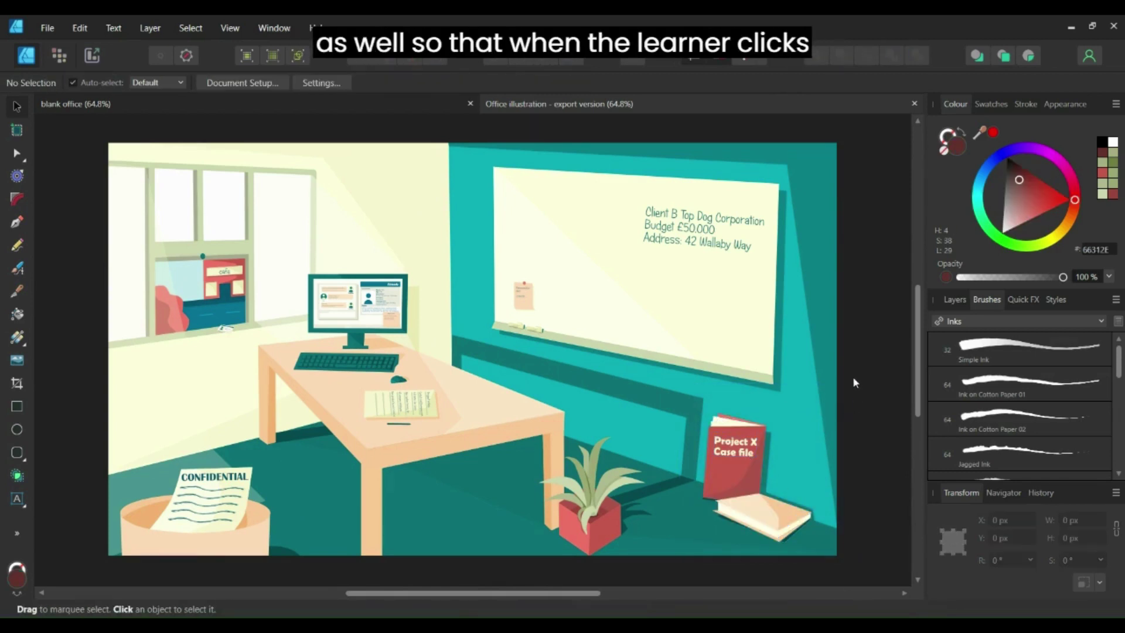
drag(857, 377, 671, 547)
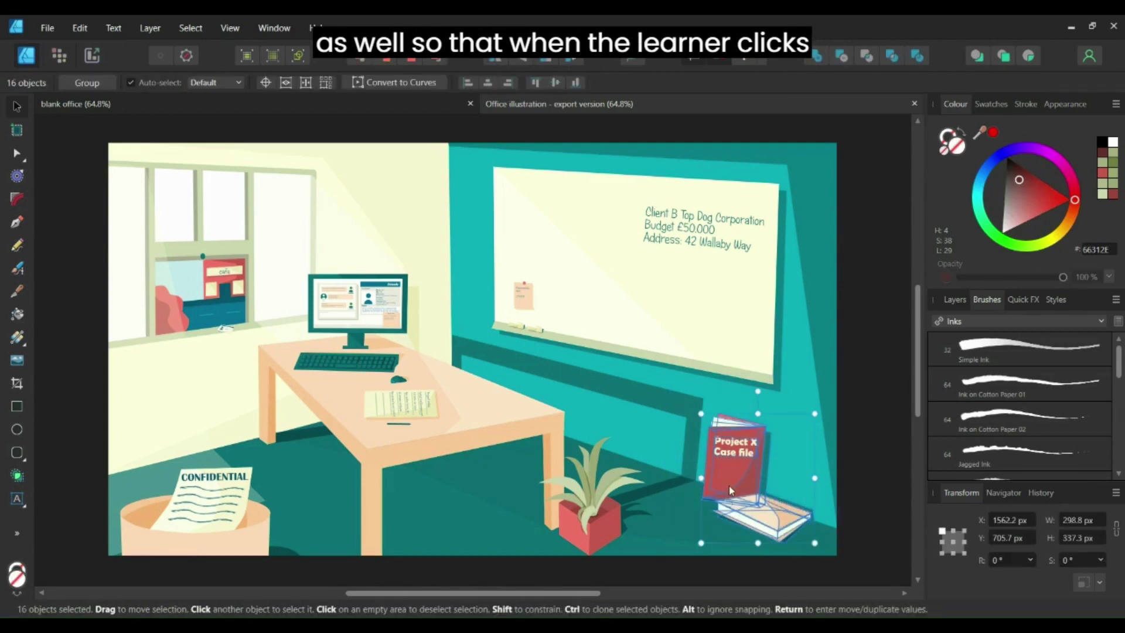
click(866, 321)
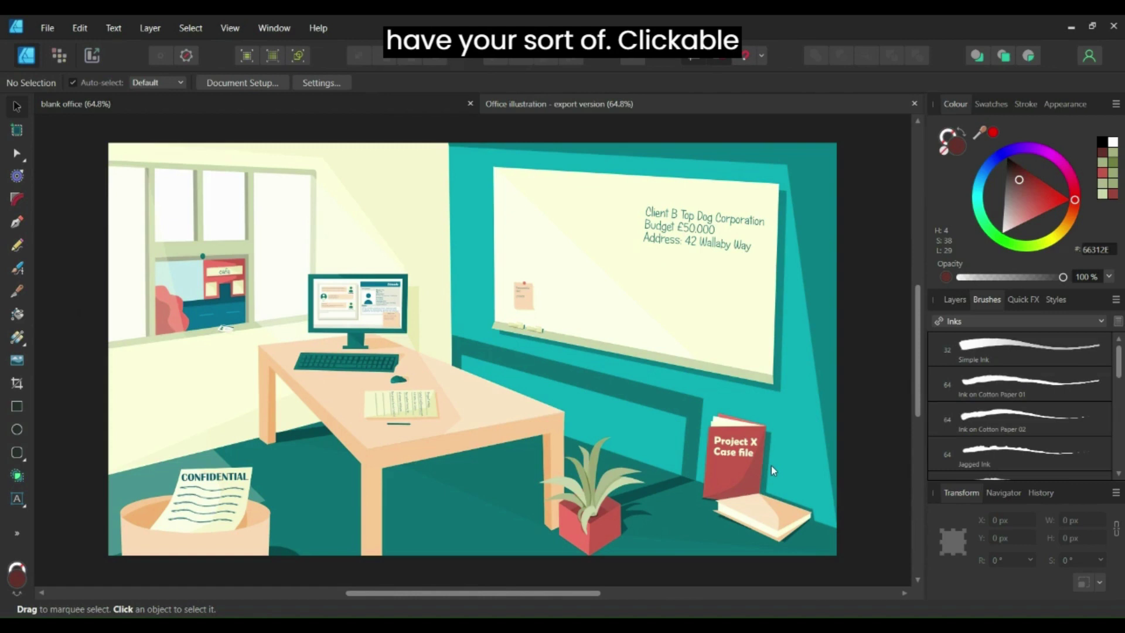
click(195, 106)
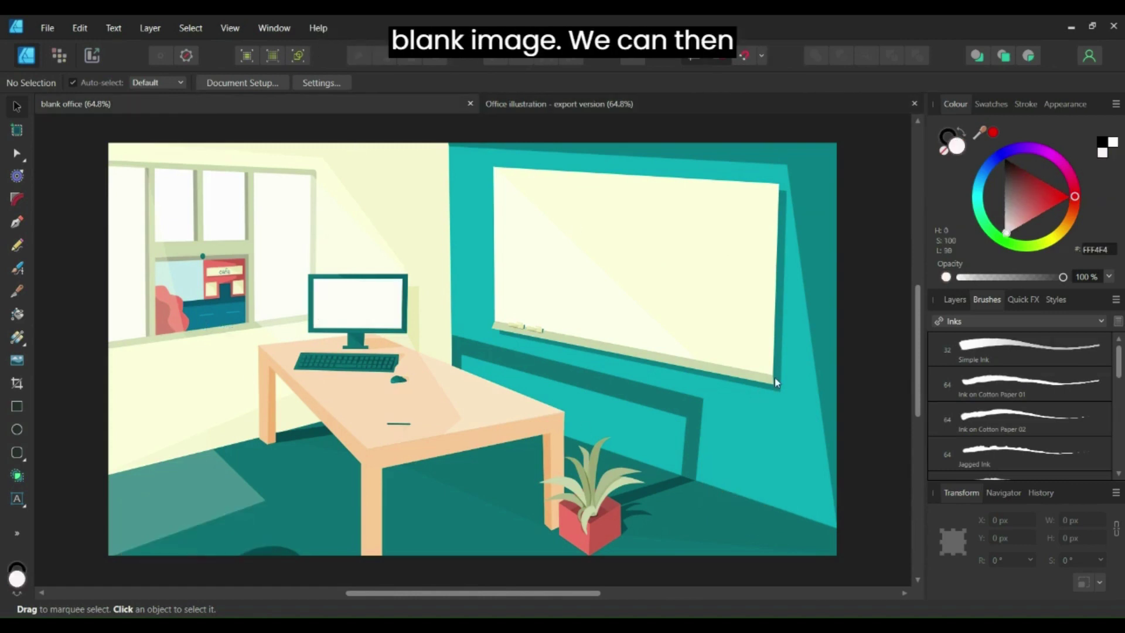
click(636, 100)
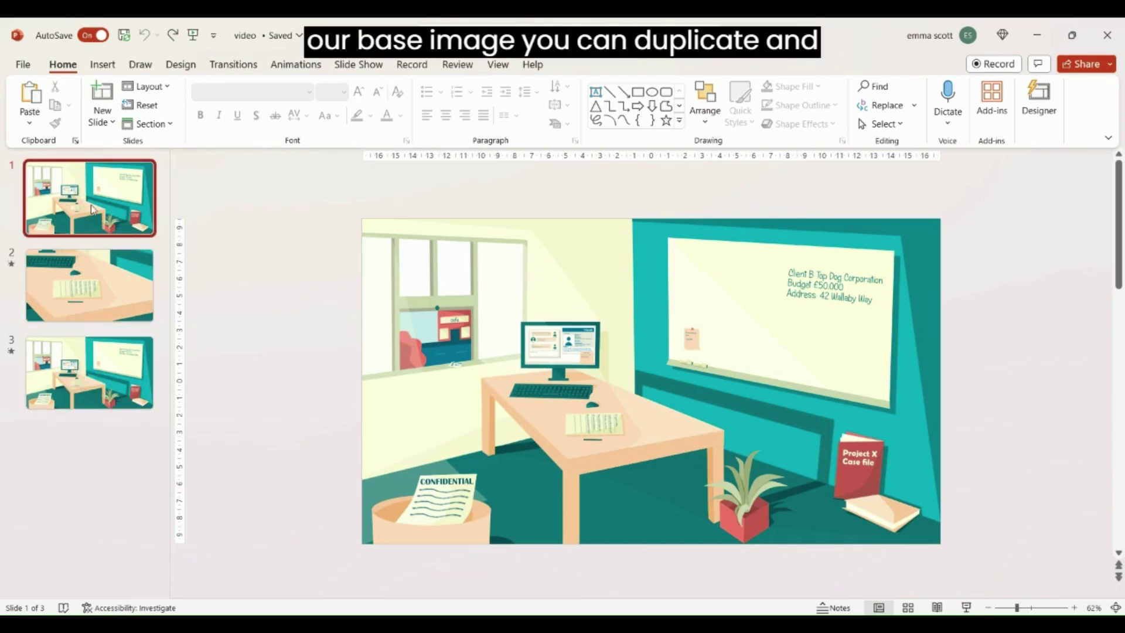
Step: In PowerPoint, try repositioning the enlarged office image on slide 2, and undo the move
click(41, 286)
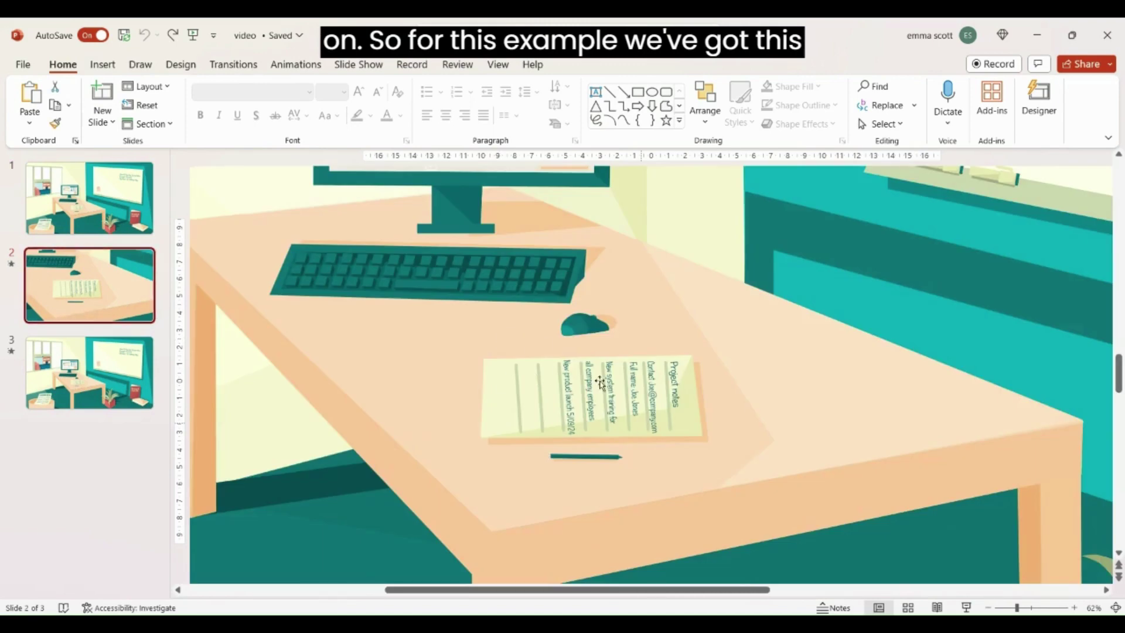
drag(1017, 609, 996, 609)
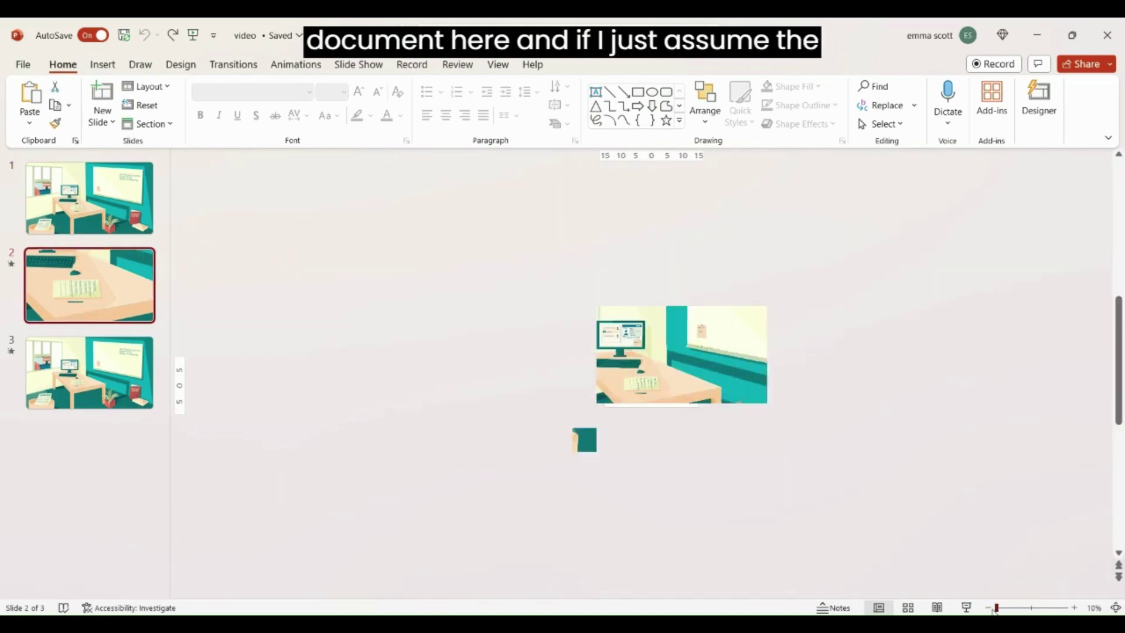
click(656, 266)
drag(656, 267, 645, 402)
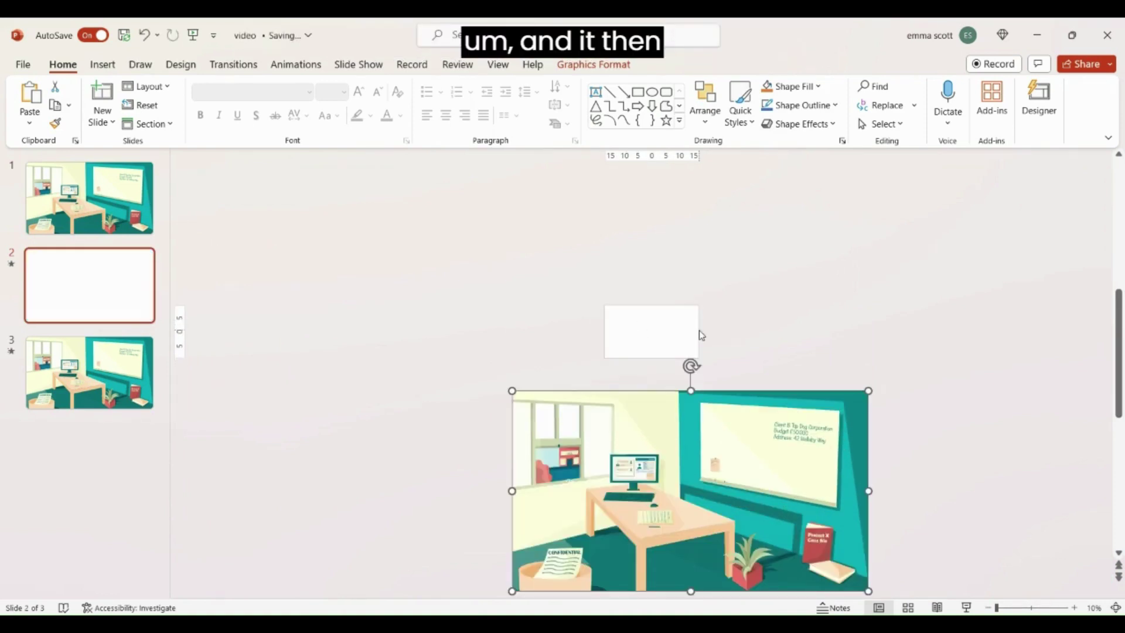
drag(662, 440, 642, 349)
key(ctrl+z)
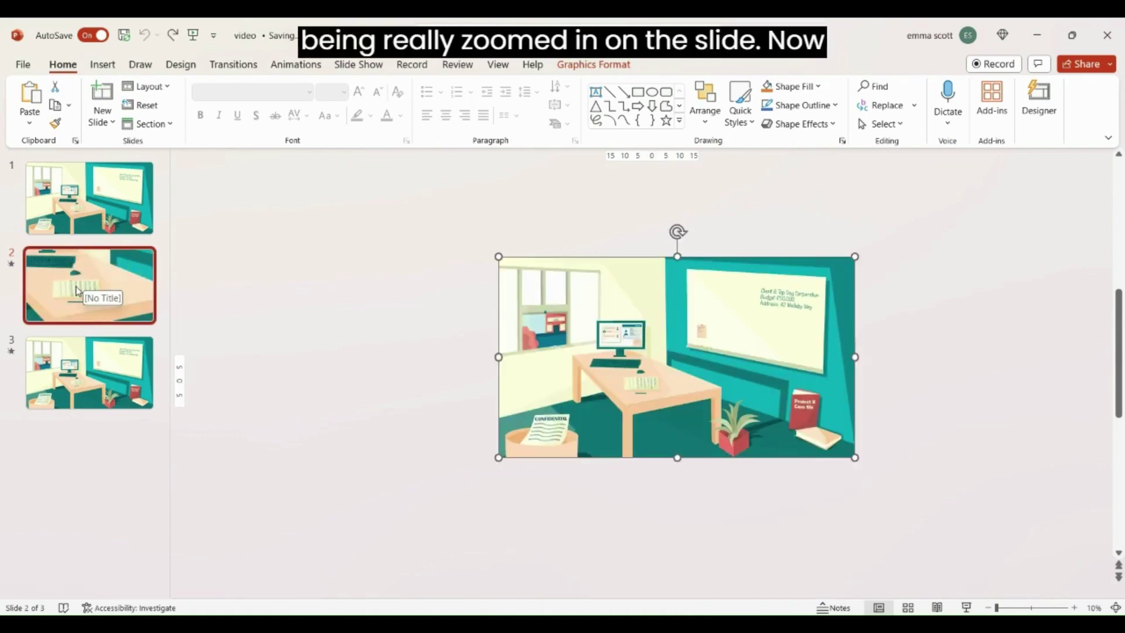
click(277, 281)
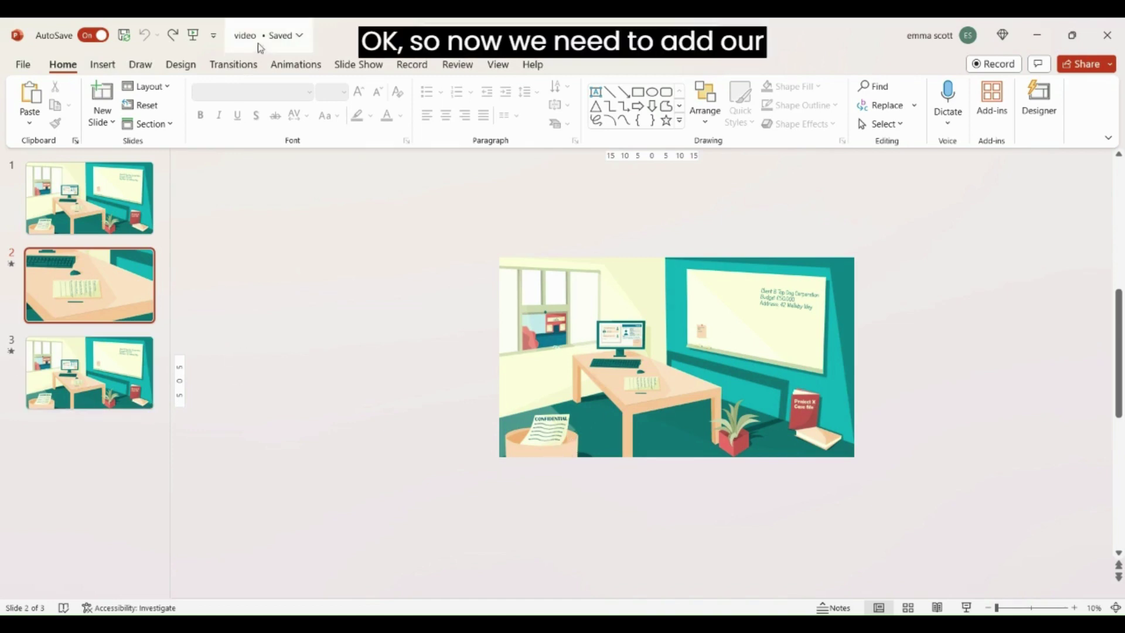
Step: Apply the Morph transition to slide 2
click(294, 66)
click(232, 65)
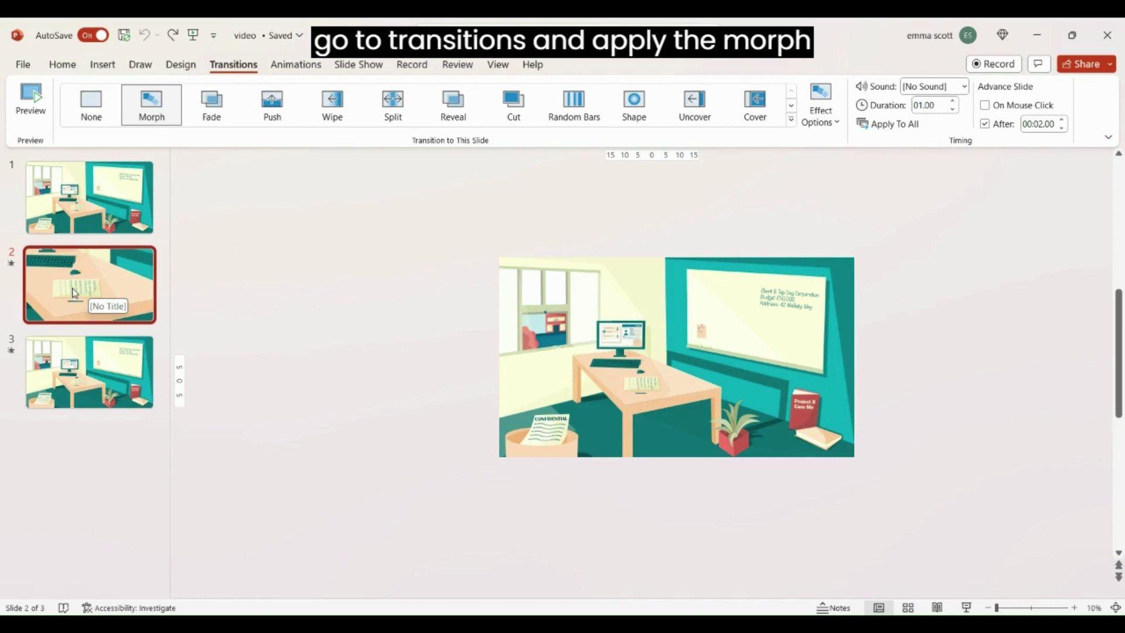
click(148, 114)
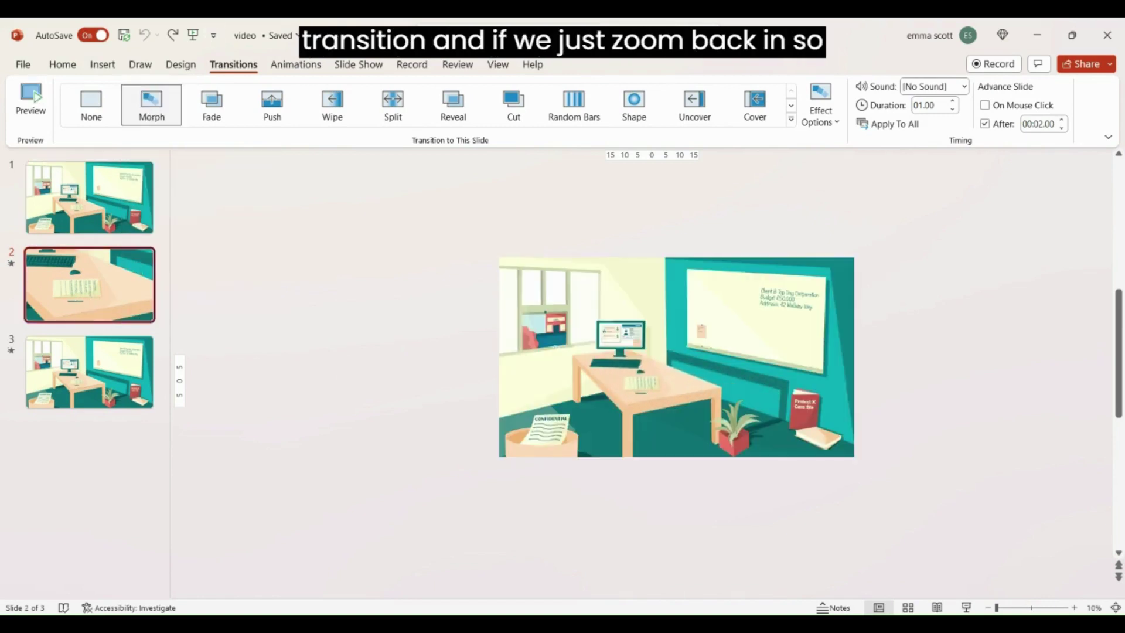
Step: Preview the Morph transitions of slide 2, which zooms in on the document, and slide 3, which zooms back out
click(1008, 608)
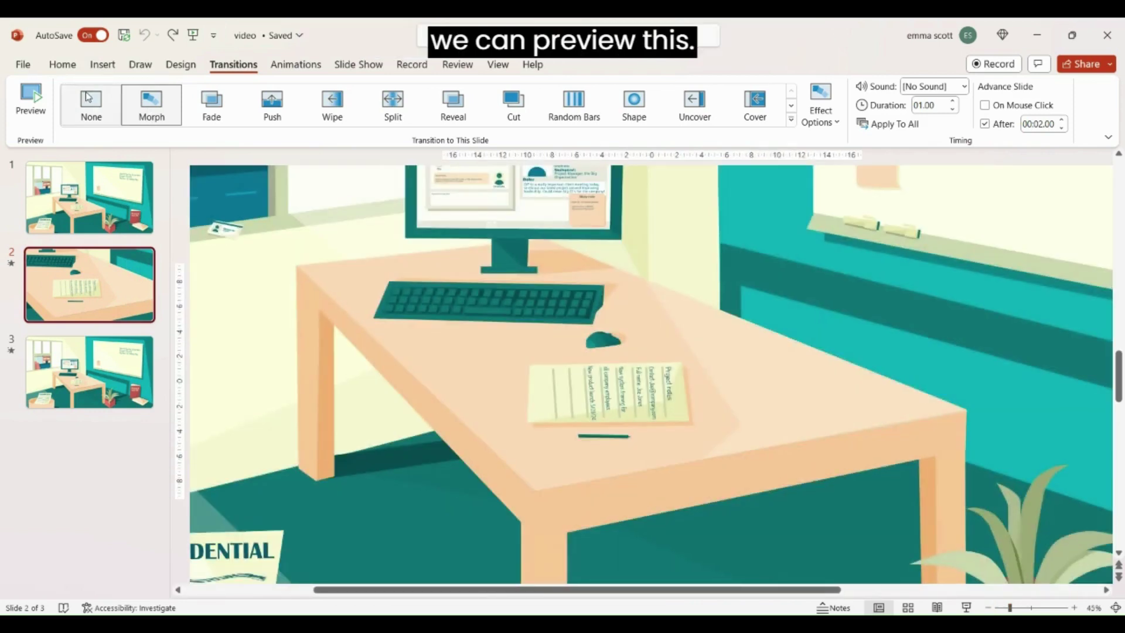
click(41, 98)
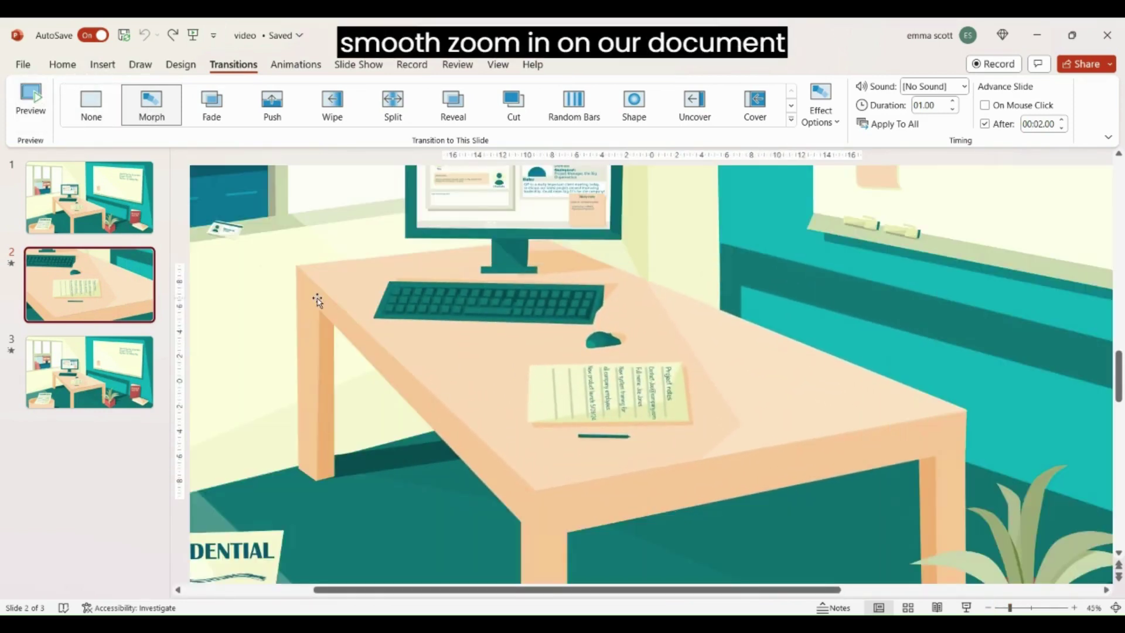
click(70, 396)
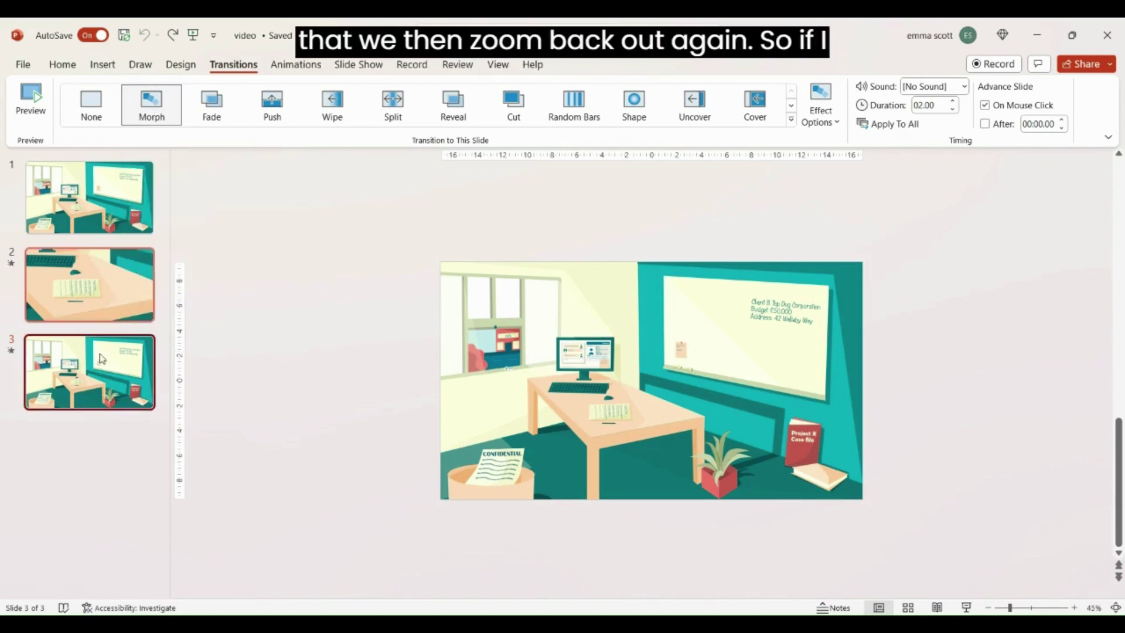
click(27, 93)
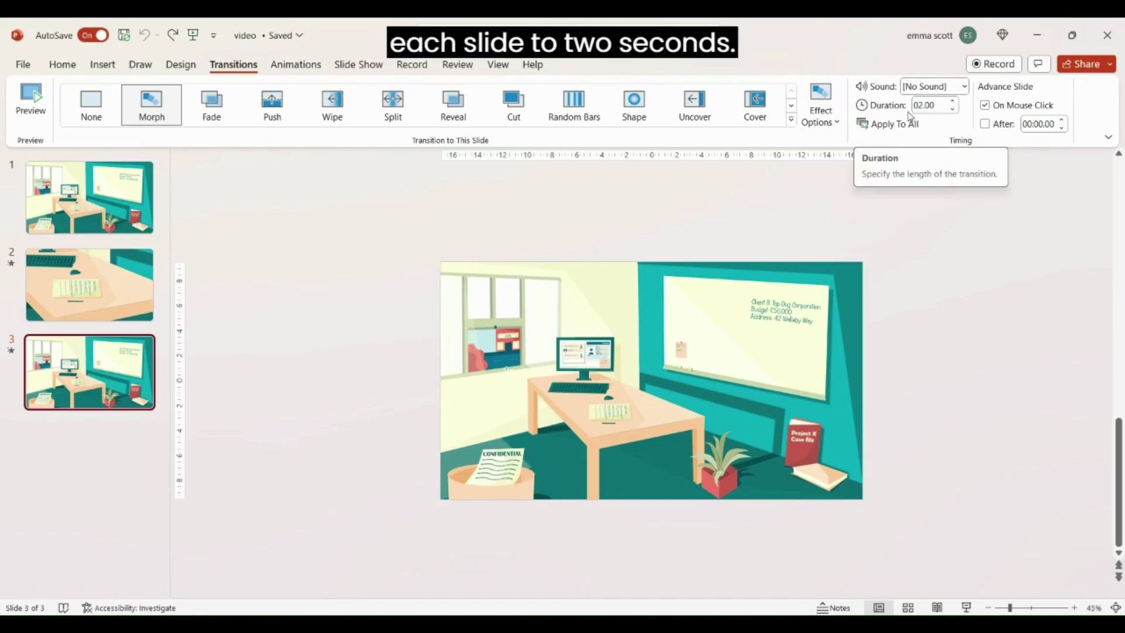
Step: Examine the Create a Video export options for the presentation, and return to the slides without exporting
click(23, 64)
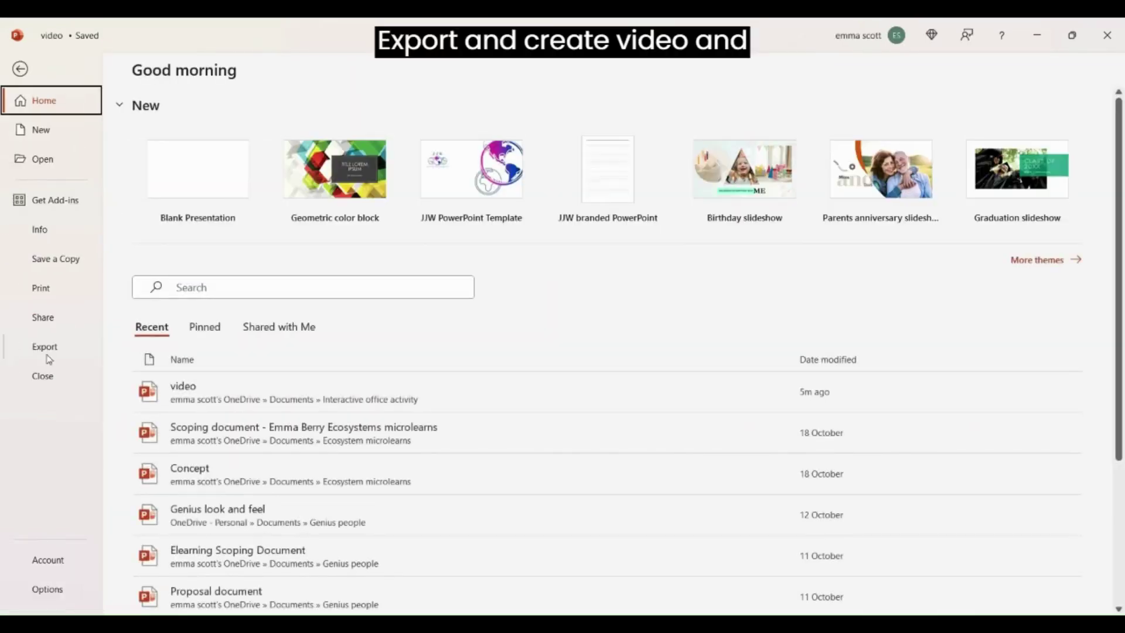
click(88, 342)
click(209, 157)
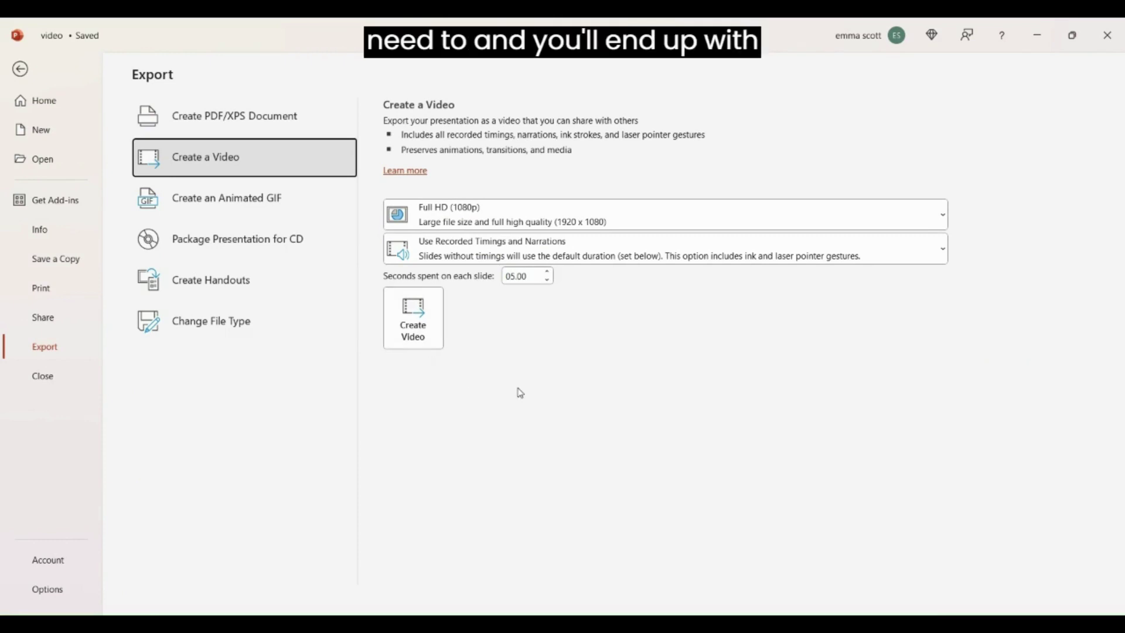
click(21, 66)
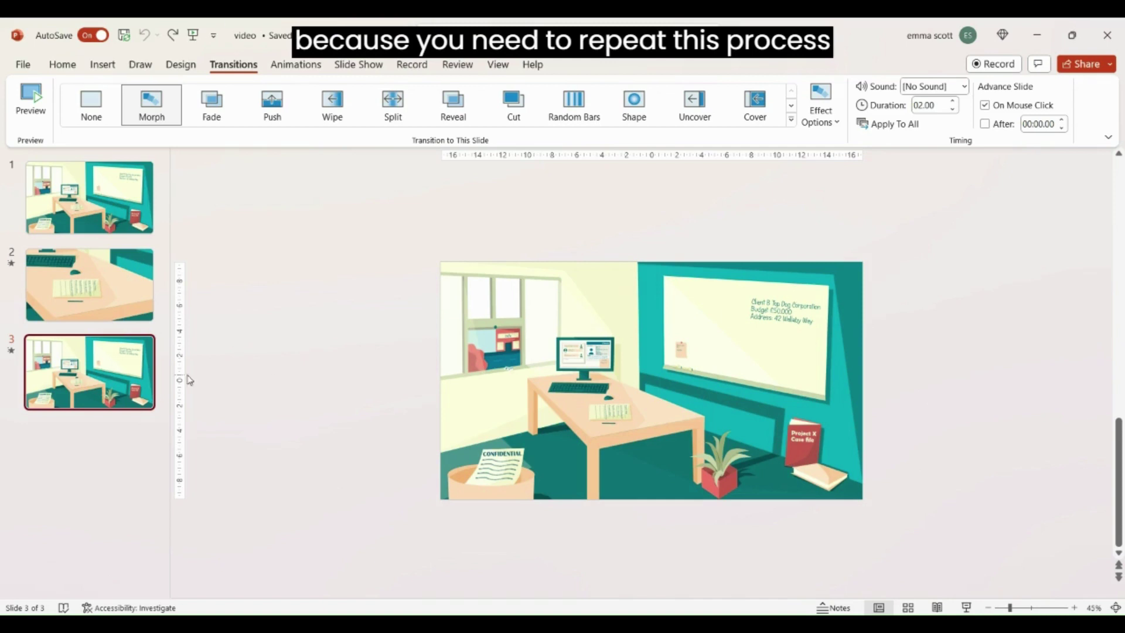
Step: Review the full office view on slide 1, the zoomed-in document on slide 2 and the end of the slide sequence
click(89, 196)
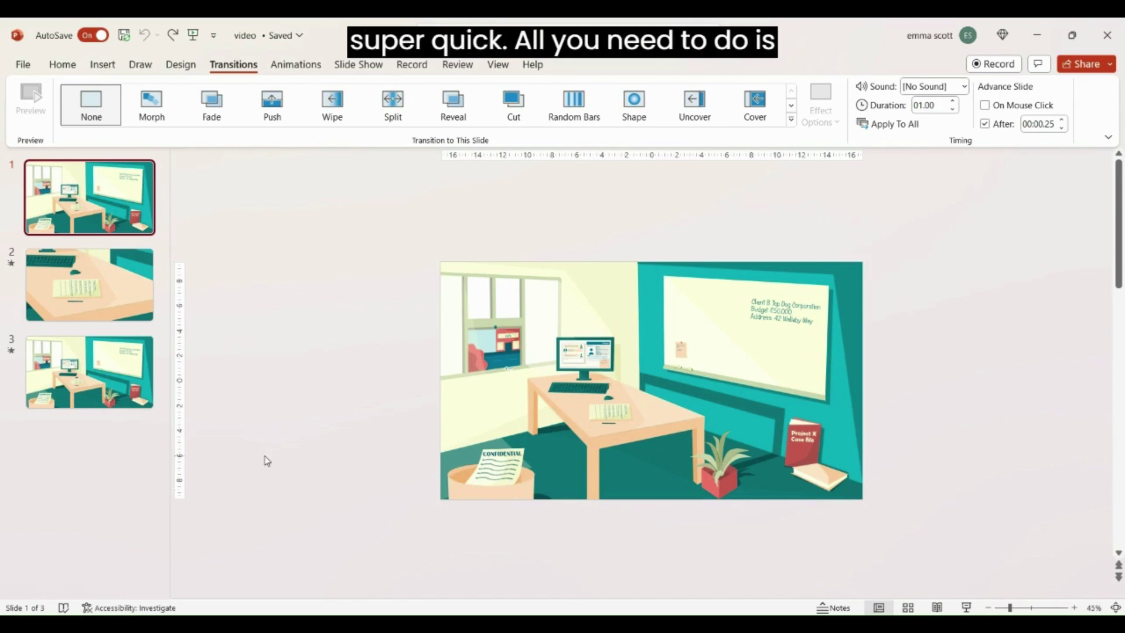
click(131, 311)
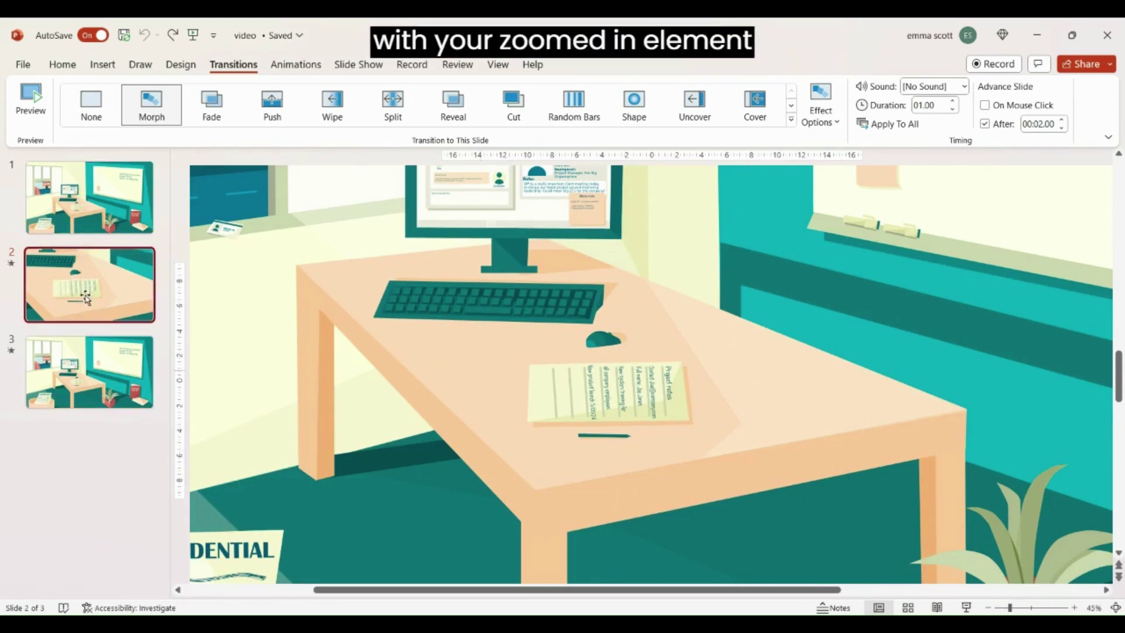
click(113, 489)
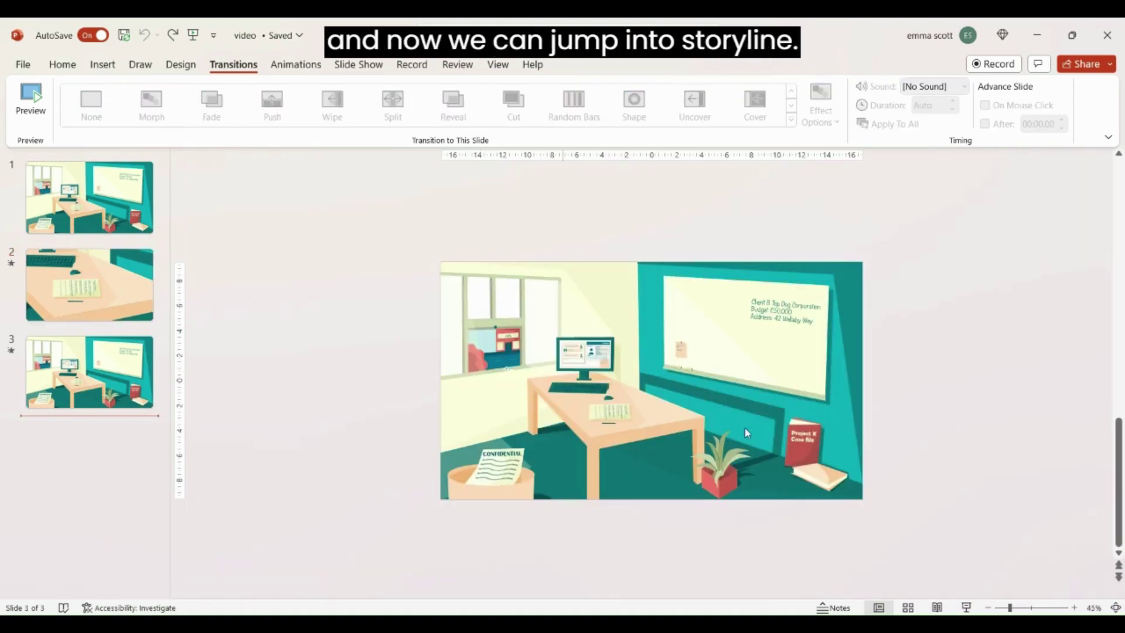
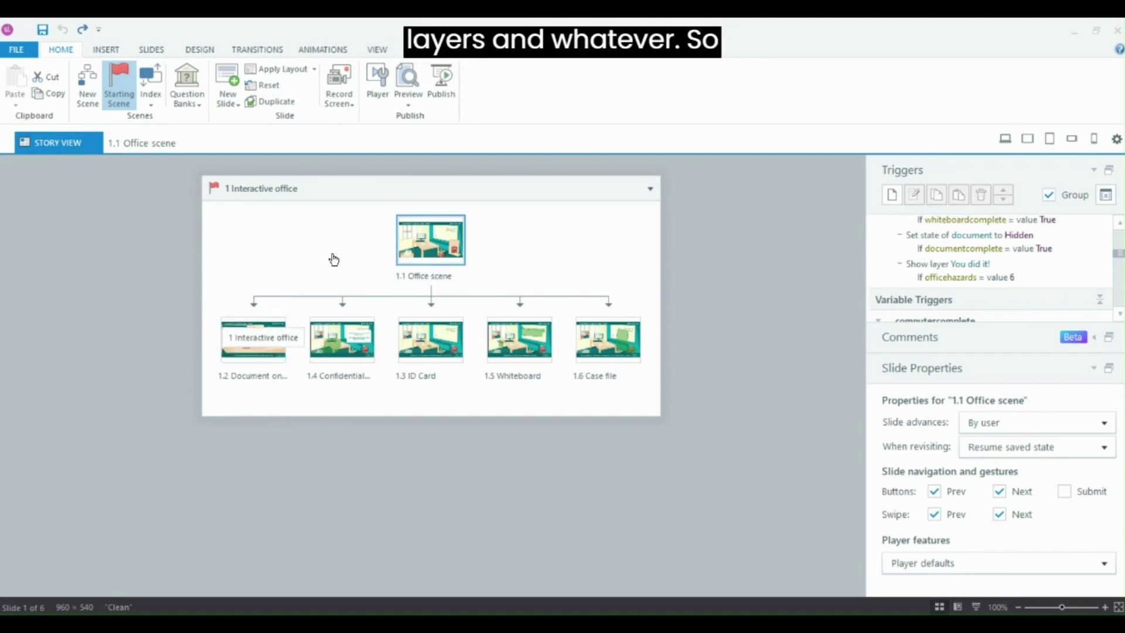
Step: In Articulate Storyline, open slide 1.1 Office scene and inspect the computer screen, document, case files and waste bin as separate objects
double_click(425, 246)
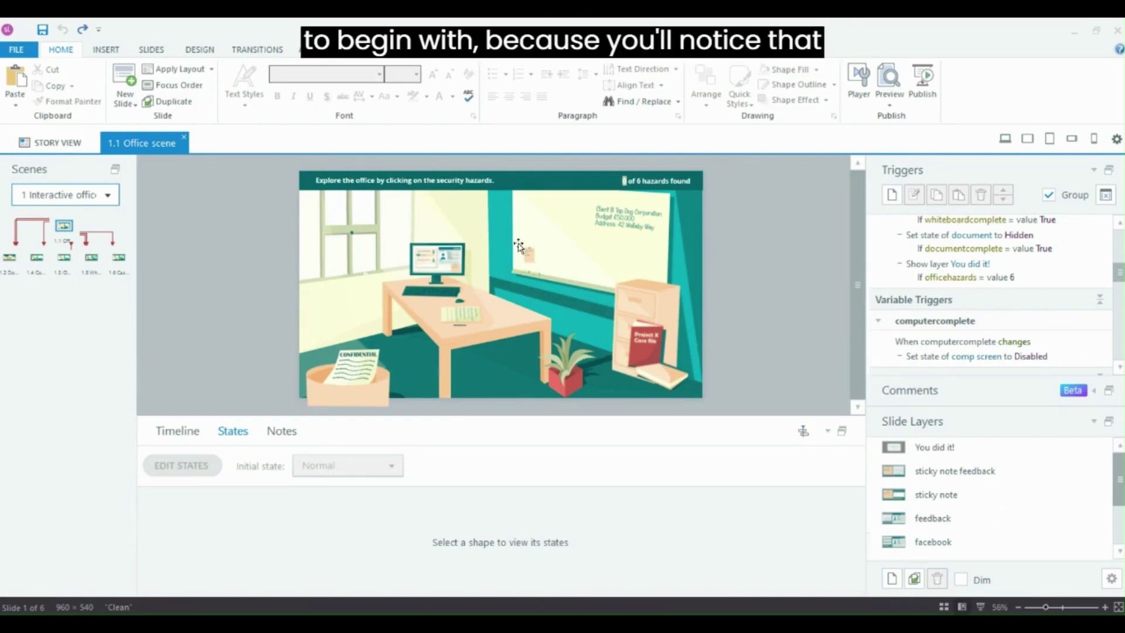
click(440, 267)
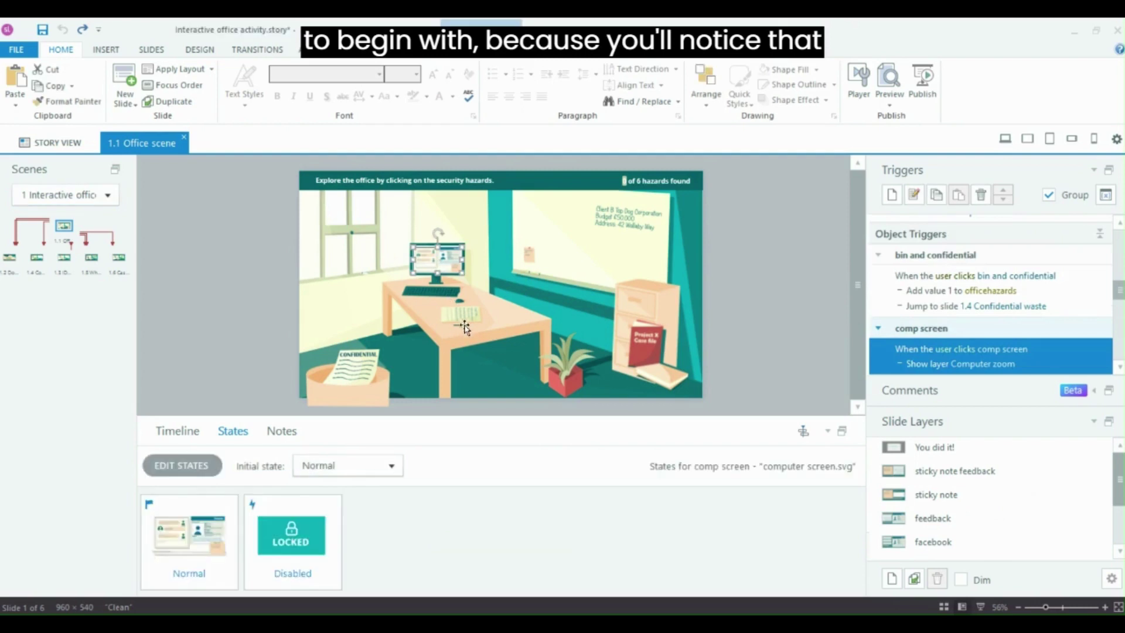
click(463, 326)
click(647, 342)
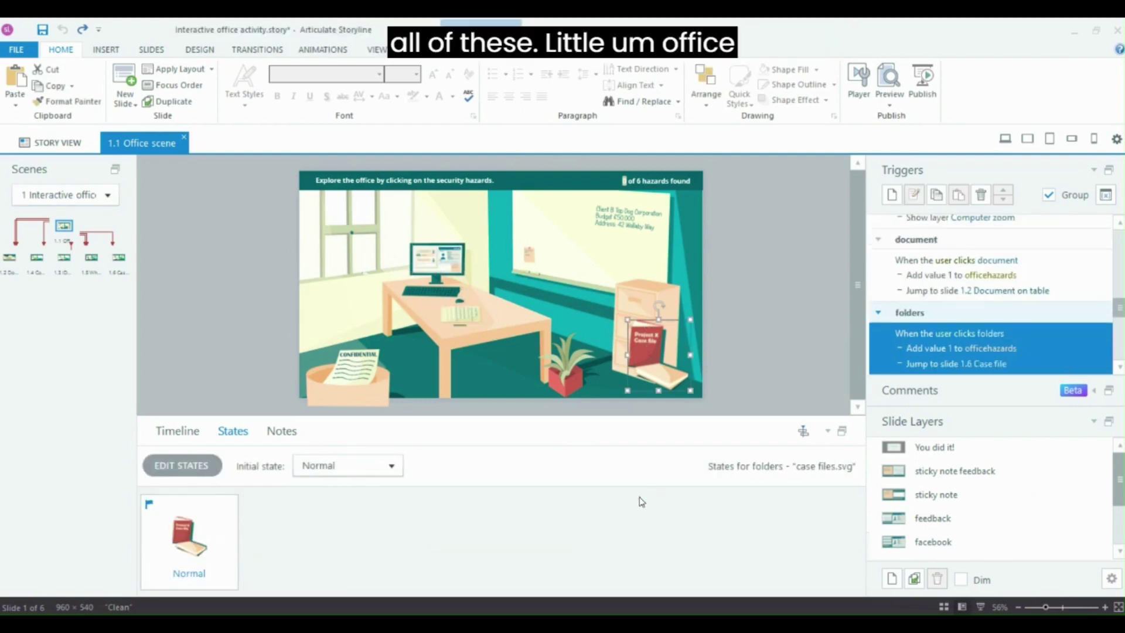
click(335, 386)
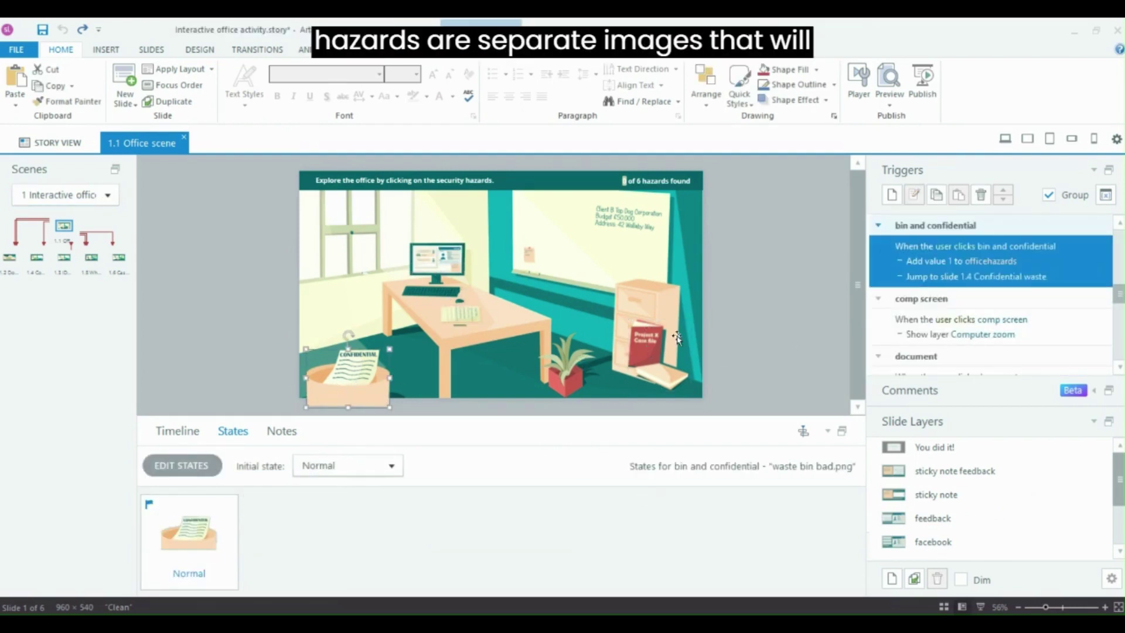
Step: Move the case files off the slide beside the filing cabinet, and undo the move
click(645, 357)
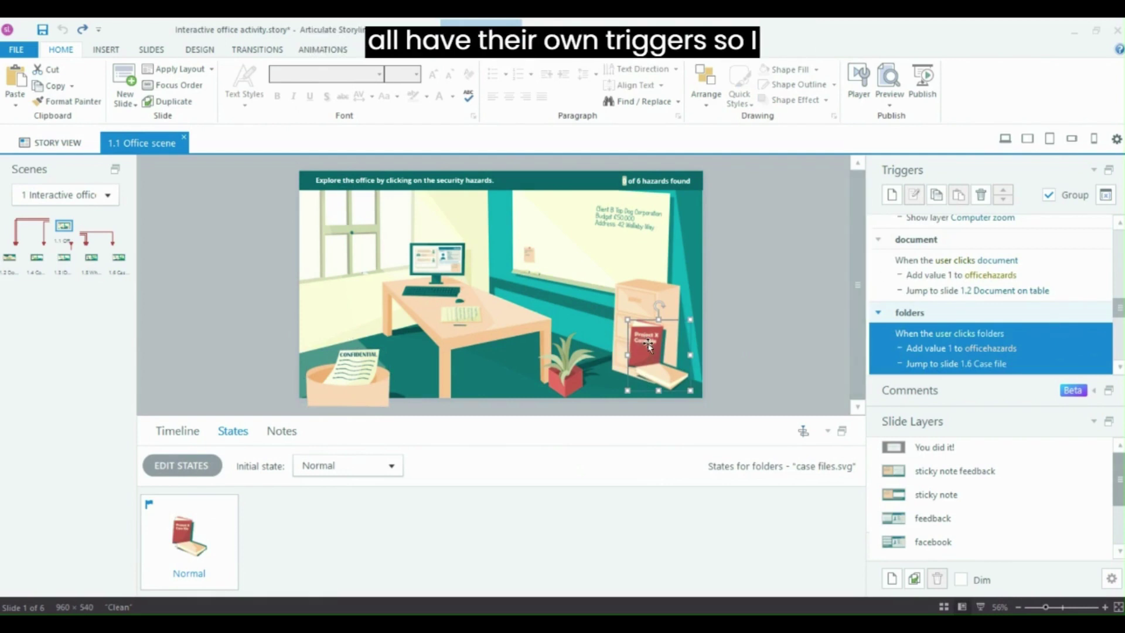
drag(648, 342, 760, 224)
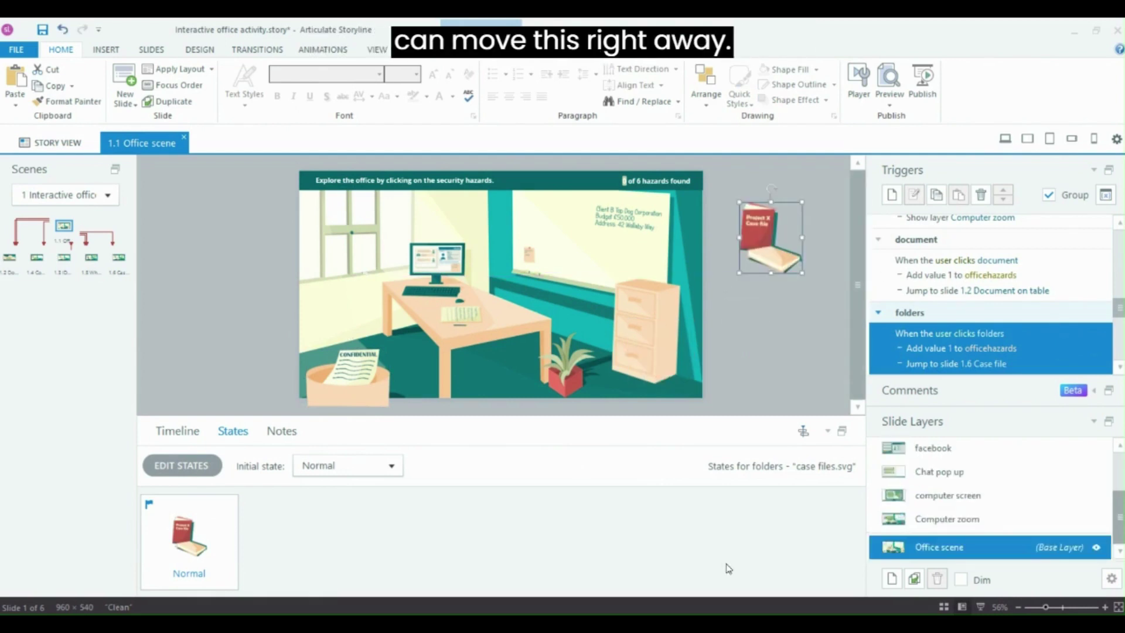
key(ctrl+z)
click(793, 311)
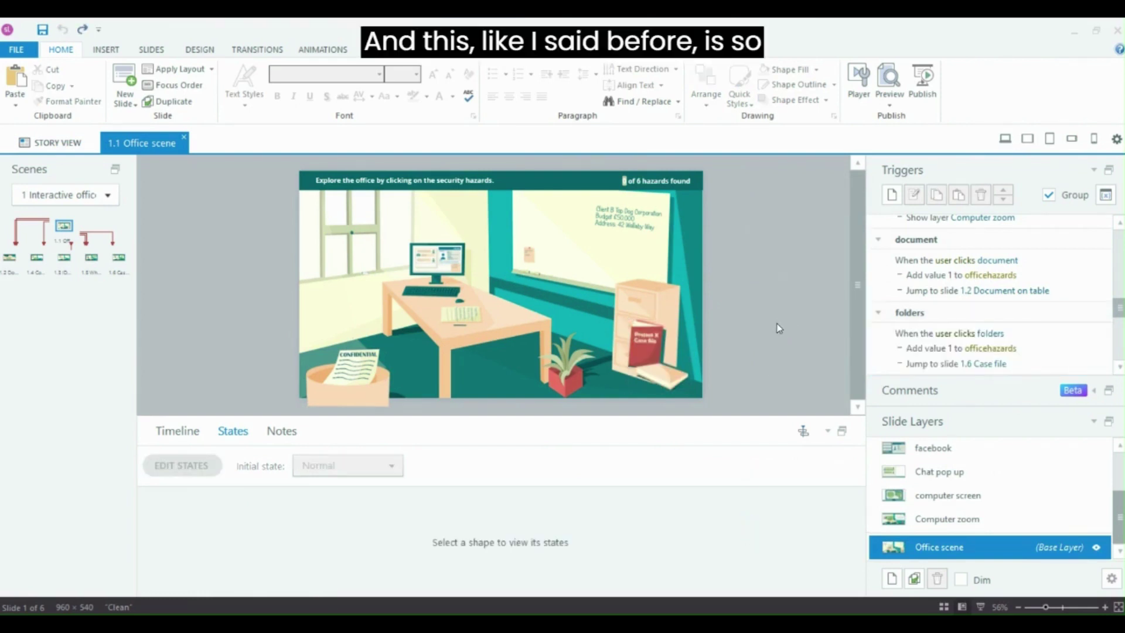
Step: Inspect the states of the case files object on the Office scene slide
click(646, 367)
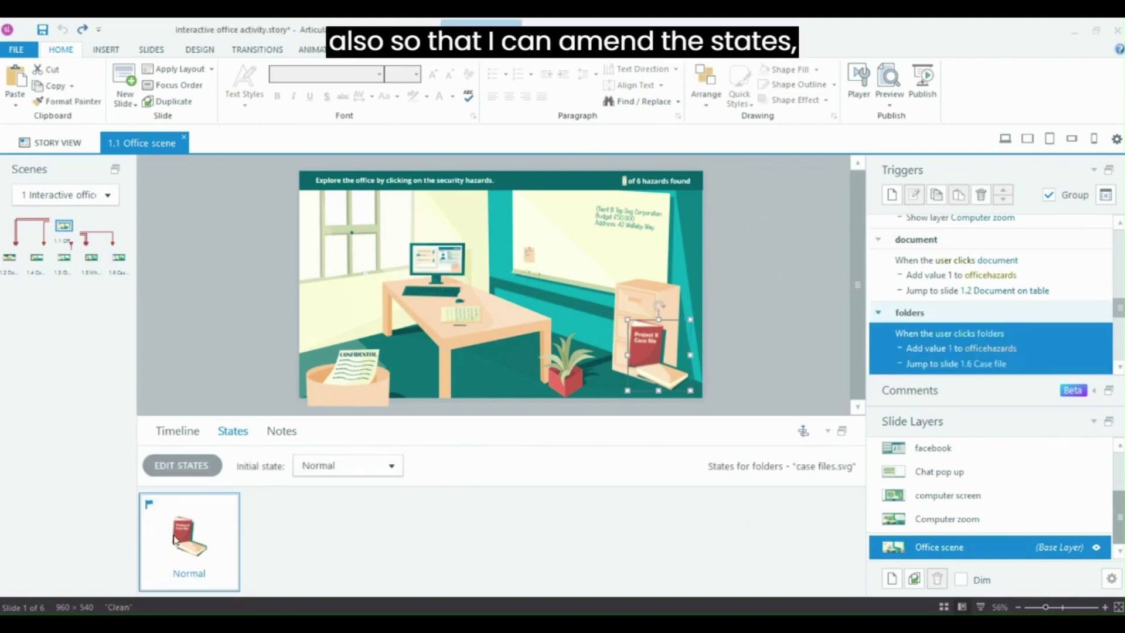
click(803, 306)
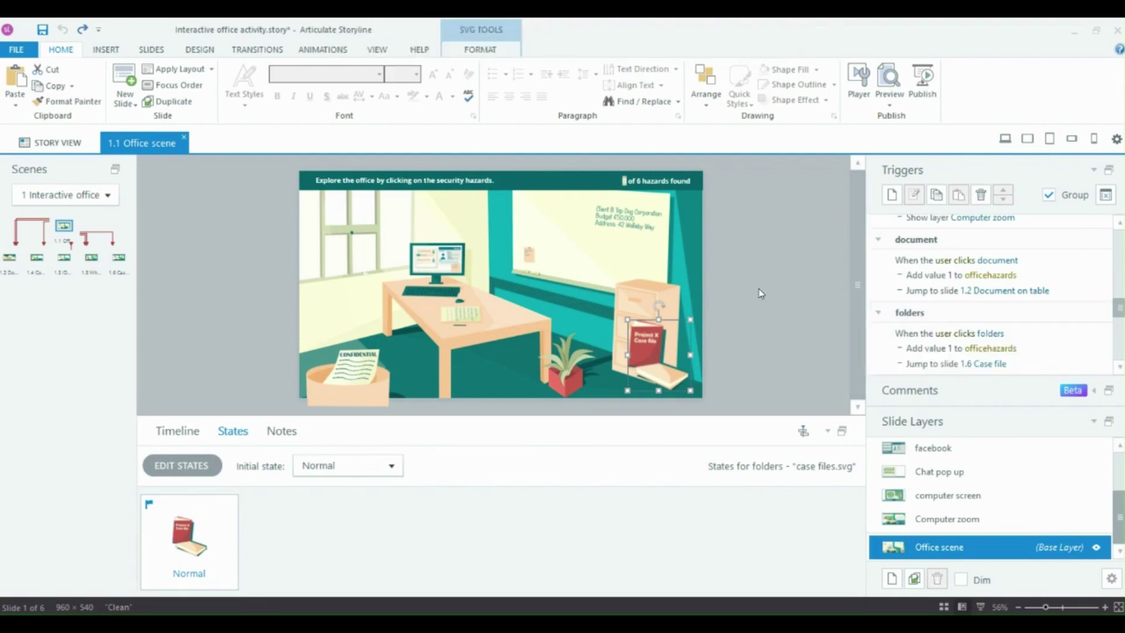
click(643, 365)
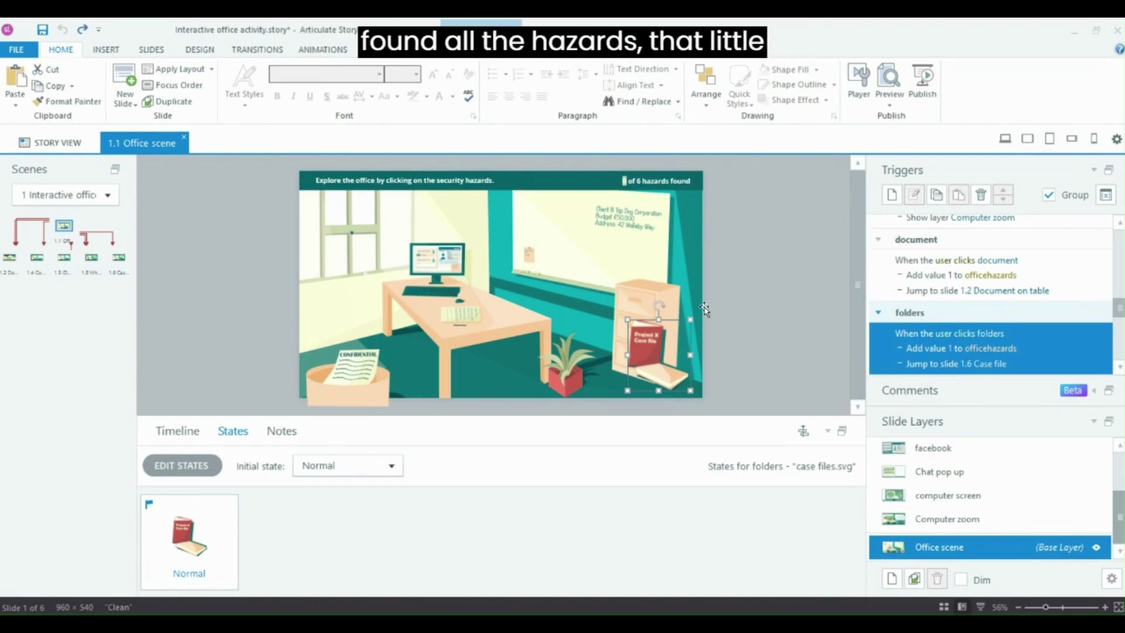
click(773, 258)
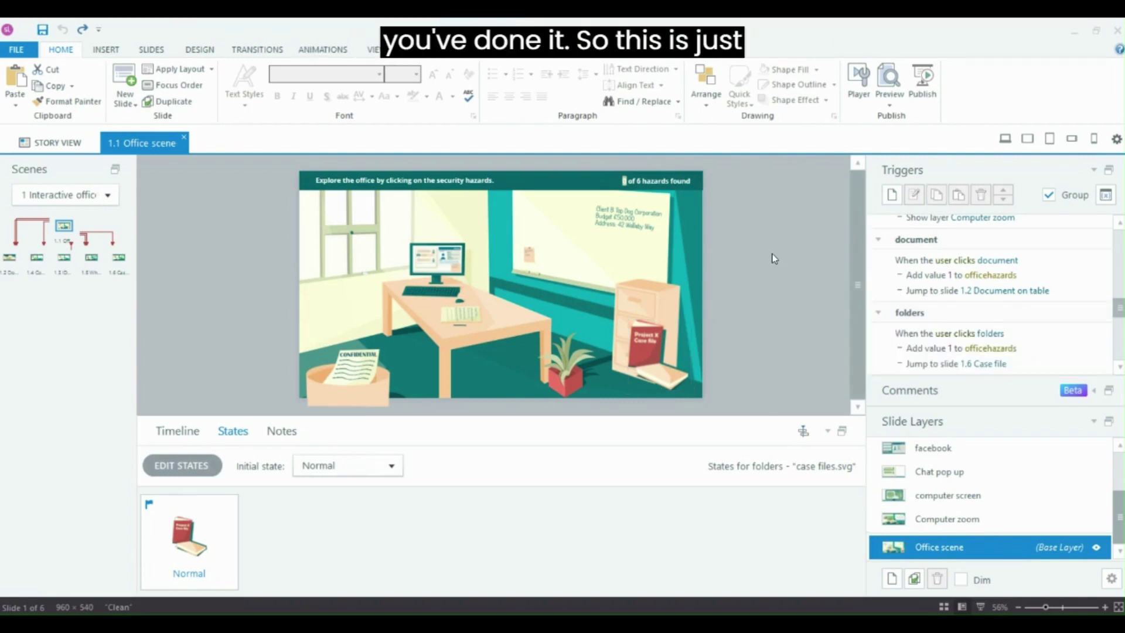
Step: Select the static office background image and examine its place among the slide's objects on the timeline
click(306, 300)
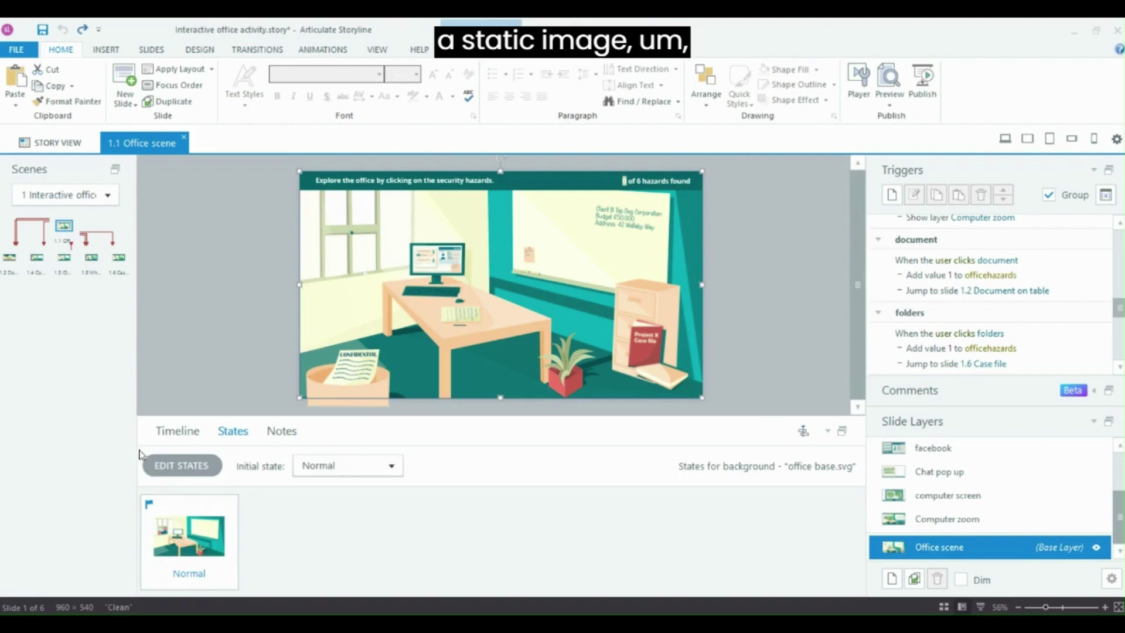
click(177, 430)
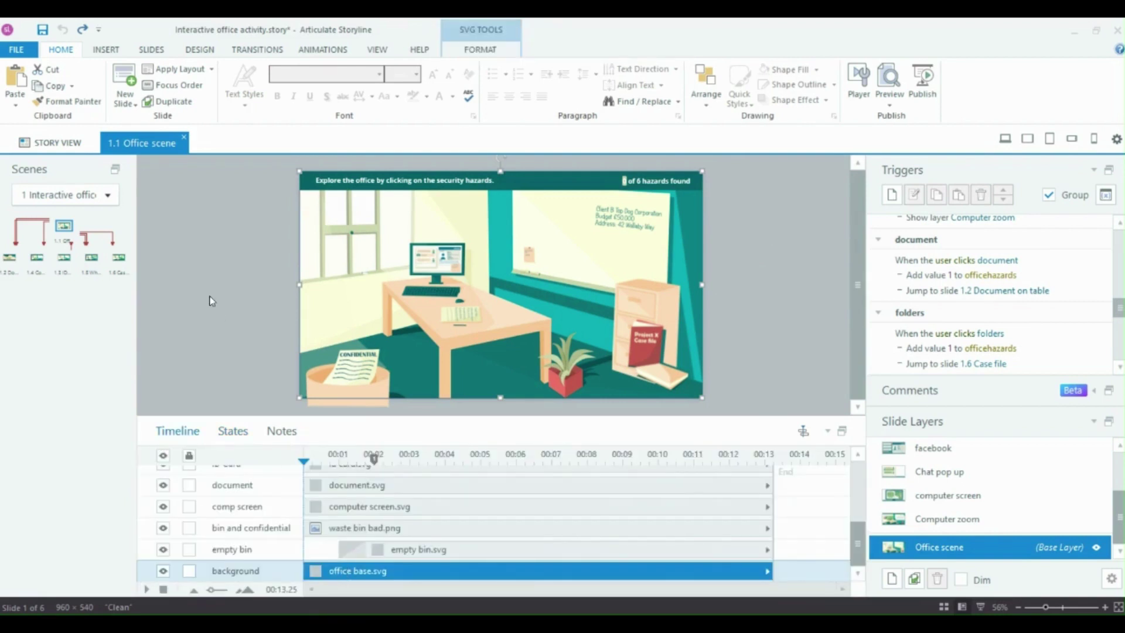
click(306, 573)
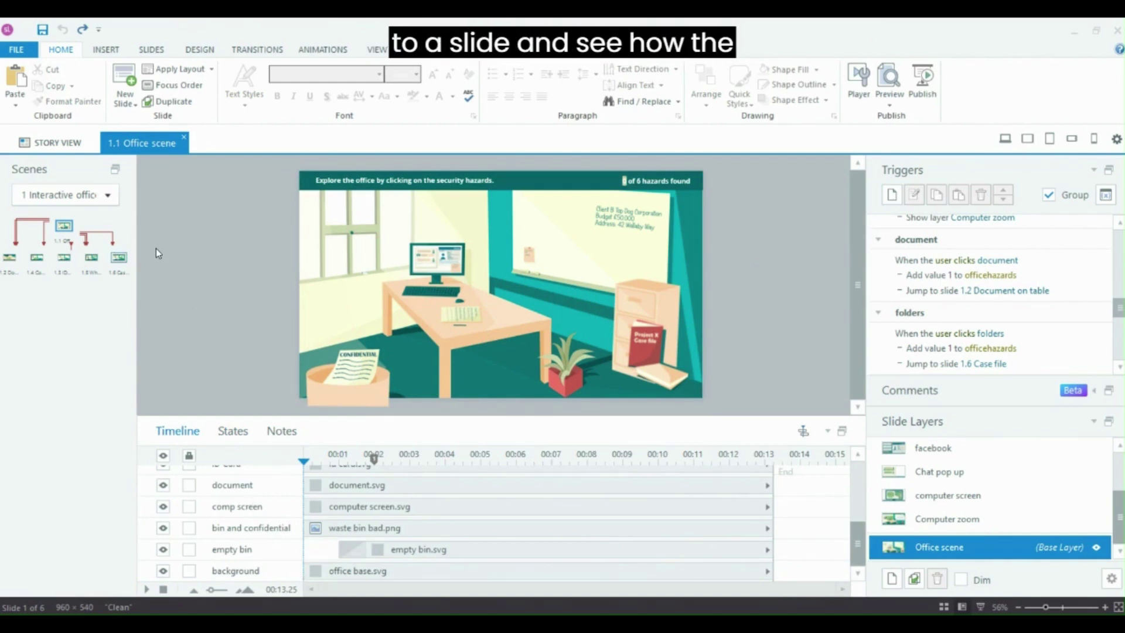
Step: Open slide 1.6 Case file and inspect its base video, case file.mp4, on the timeline
click(117, 258)
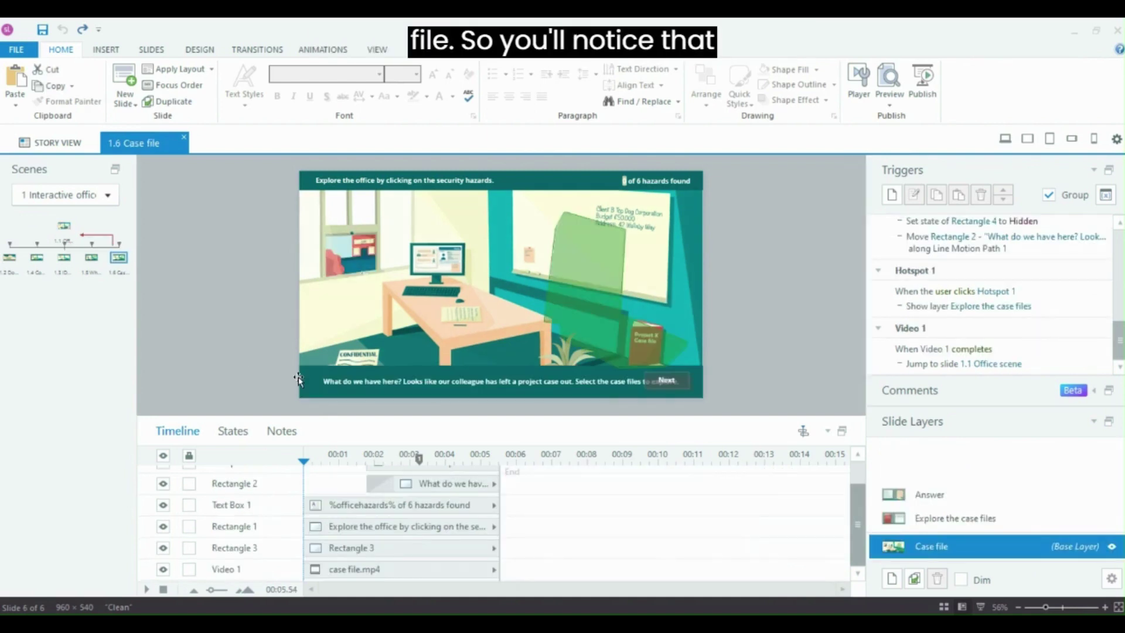
click(330, 263)
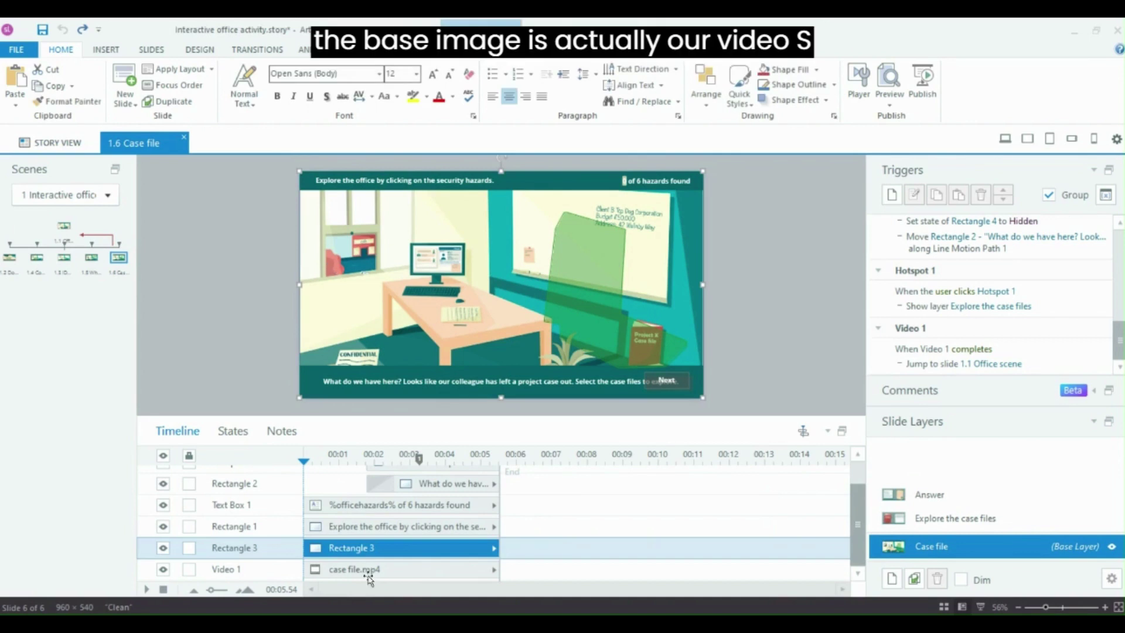
click(355, 570)
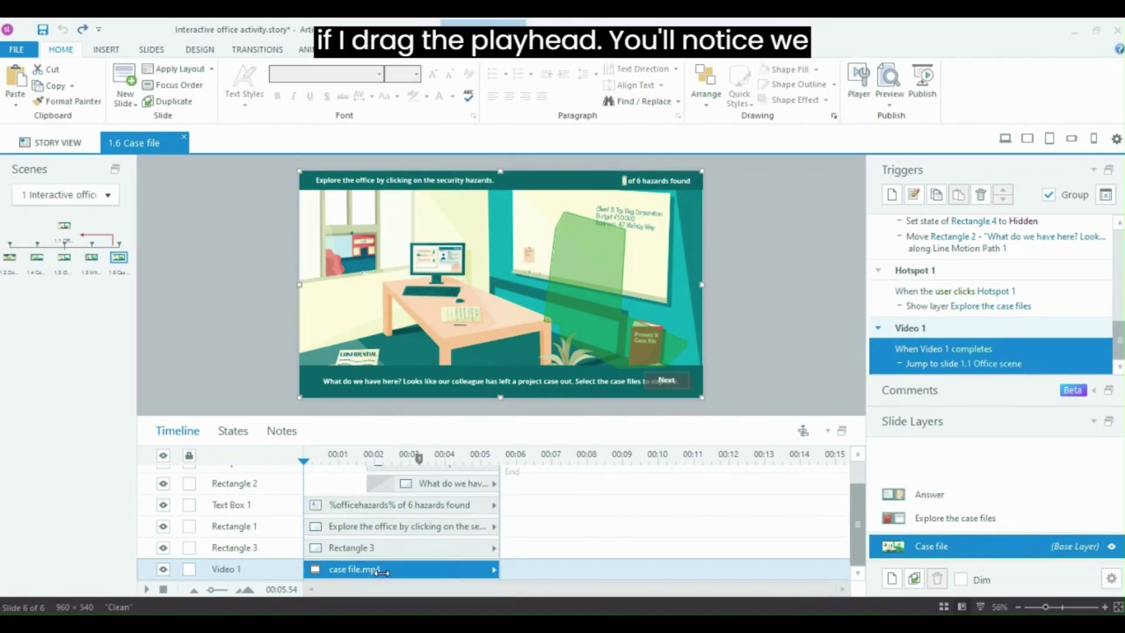
Step: Scrub the case file video to its cue point and examine the slide trigger that pauses Video 1 there
drag(304, 461, 406, 497)
click(419, 458)
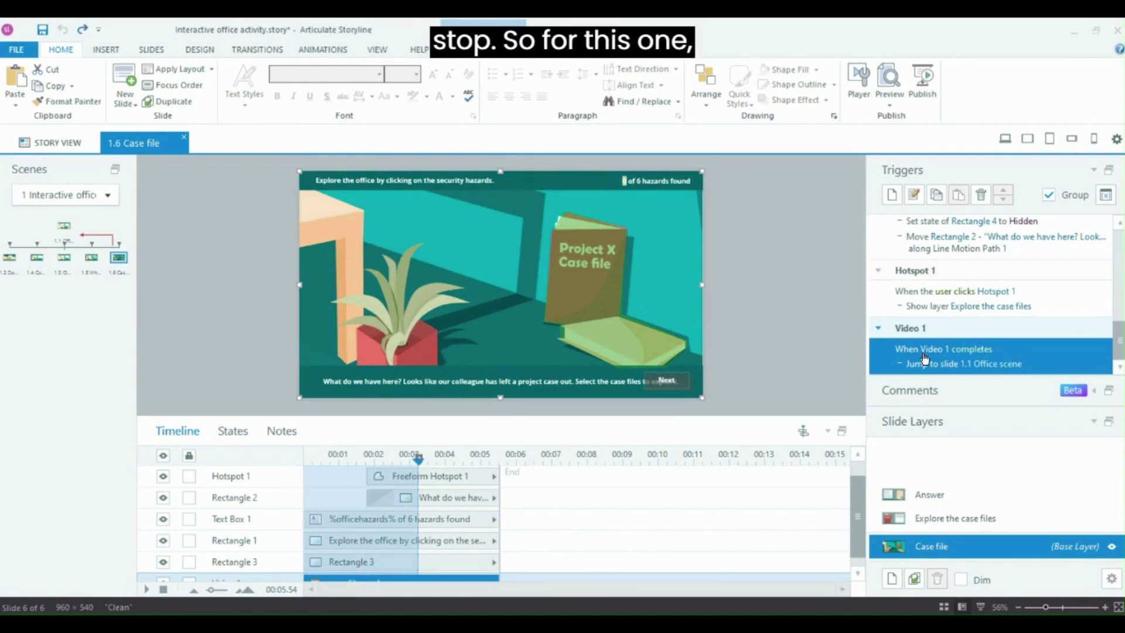
drag(1121, 333, 1119, 243)
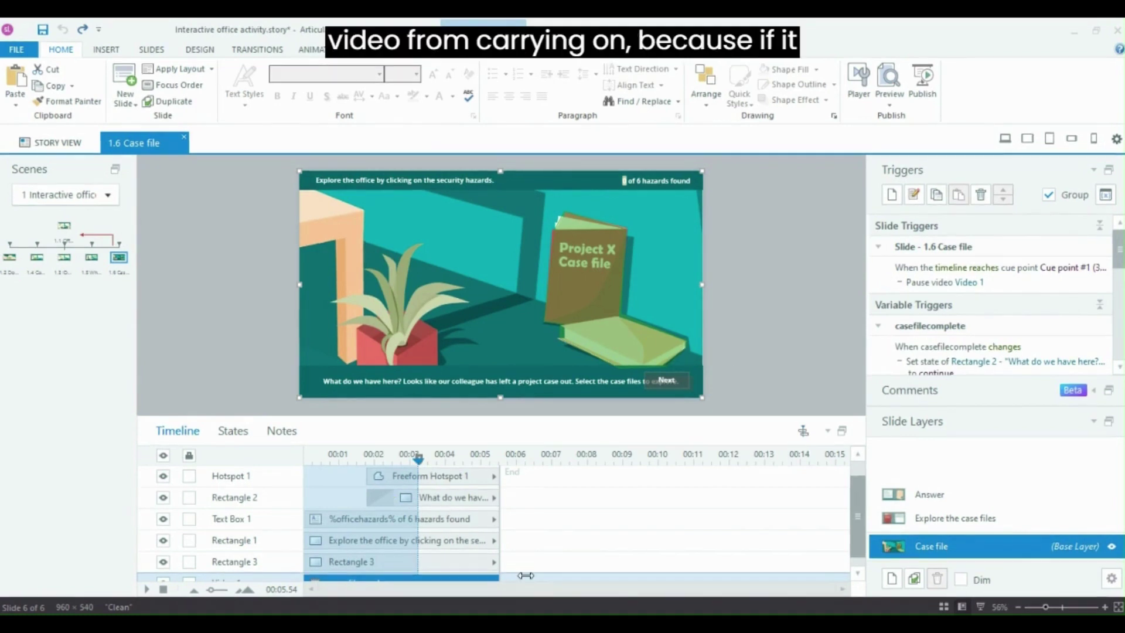
mouse_move(417, 458)
mouse_down()
mouse_move(489, 472)
mouse_move(500, 460)
mouse_move(417, 467)
mouse_up()
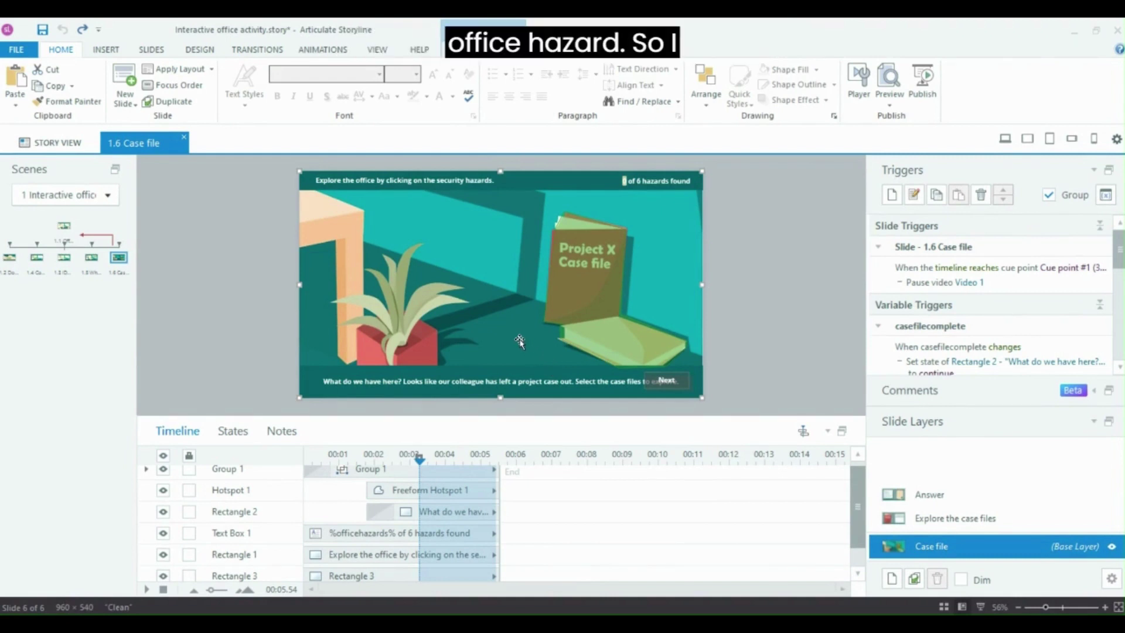
scroll(409, 516, up, 1)
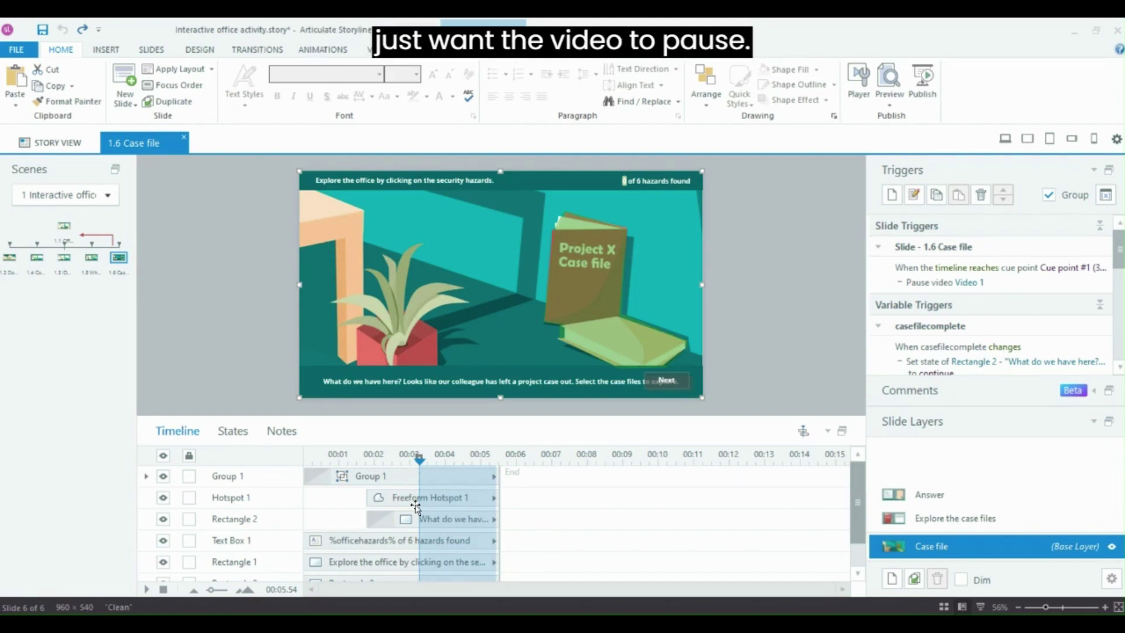
Step: Inspect the hotspot over the case file, and view the Explore the case files and Answer layers
click(567, 295)
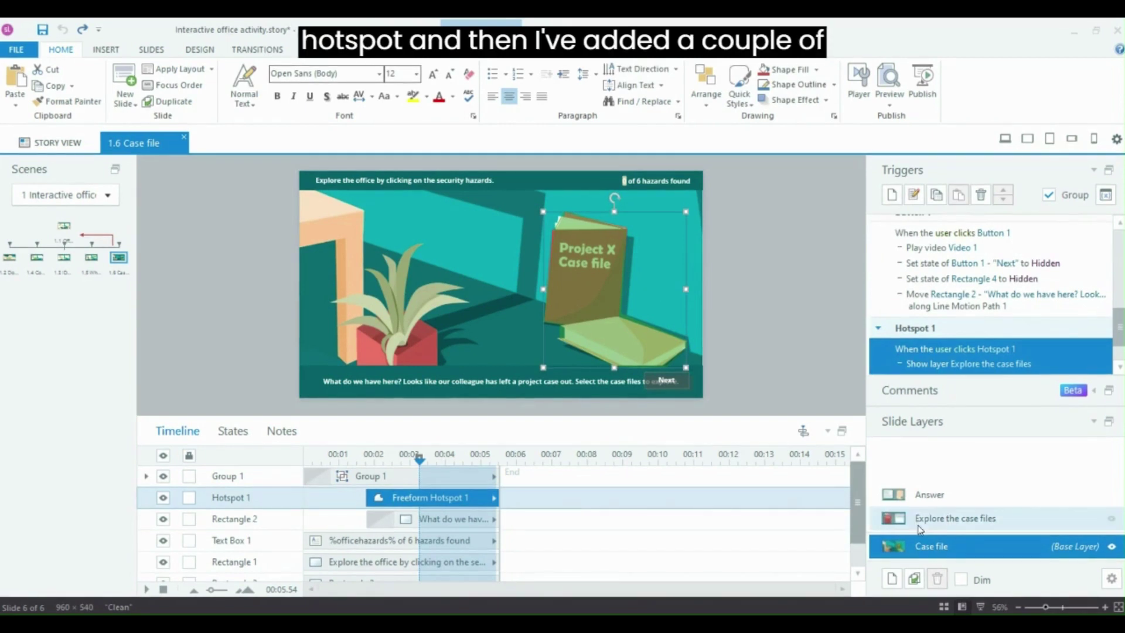
click(937, 517)
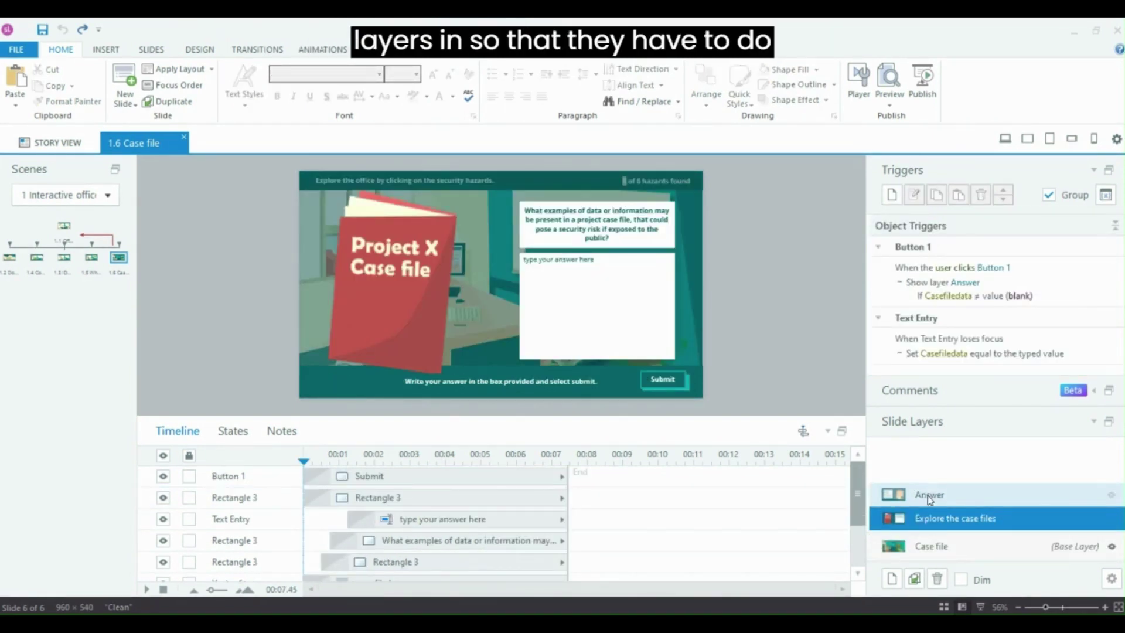
click(926, 494)
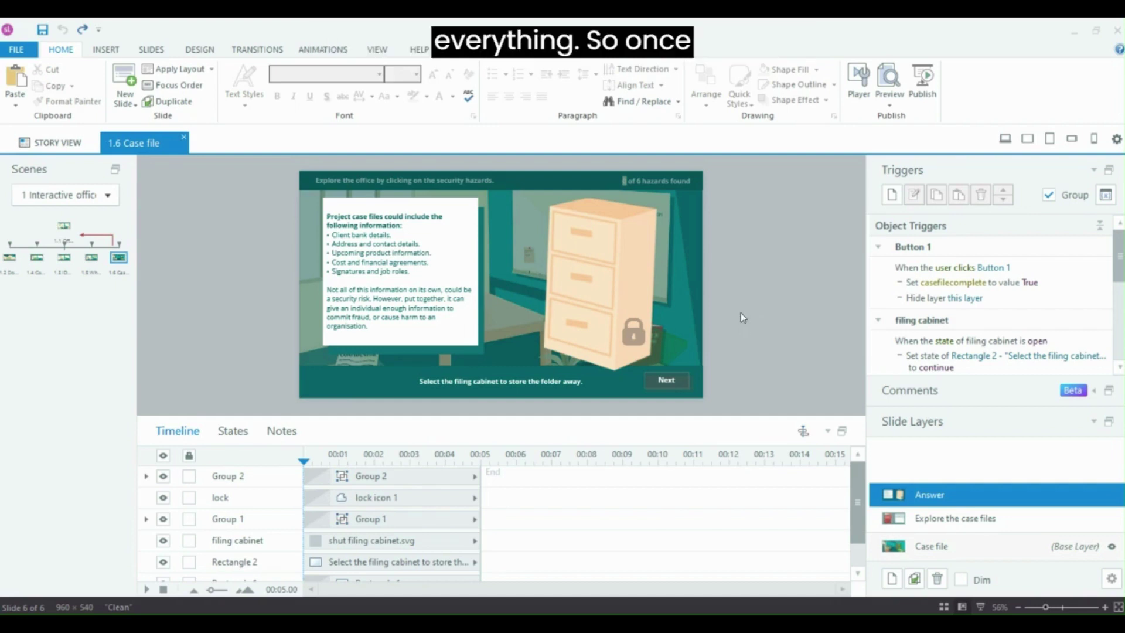
Step: Compare the Answer layer's triggers with the base layer's casefilecomplete trigger, and select the instruction bar that it changes
click(933, 545)
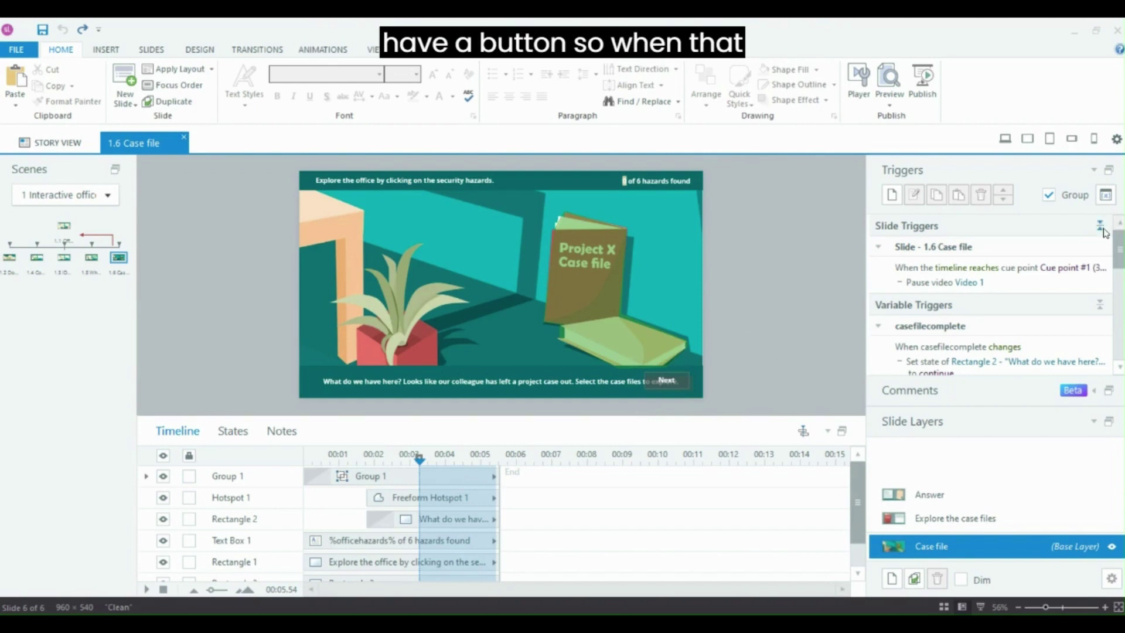
click(964, 493)
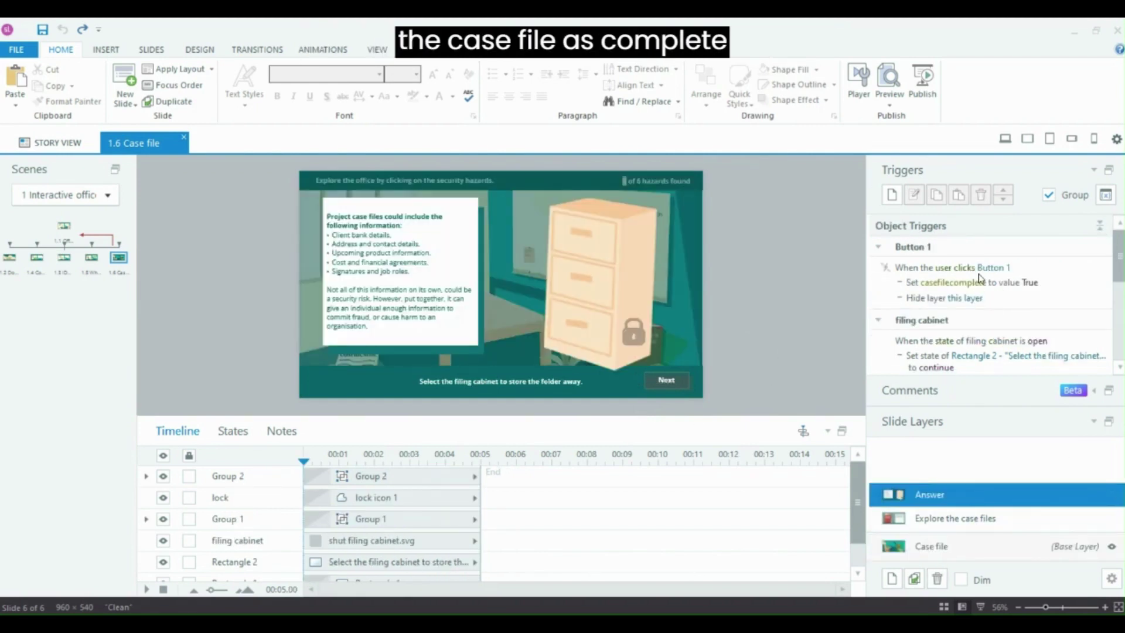
click(931, 546)
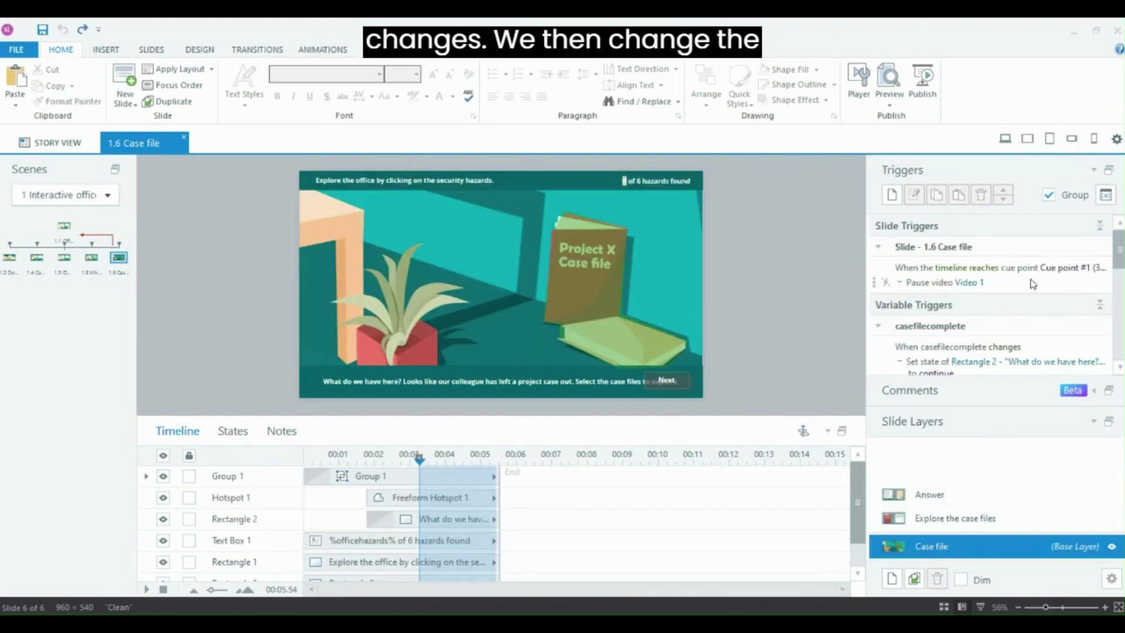
scroll(1117, 252, down, 2)
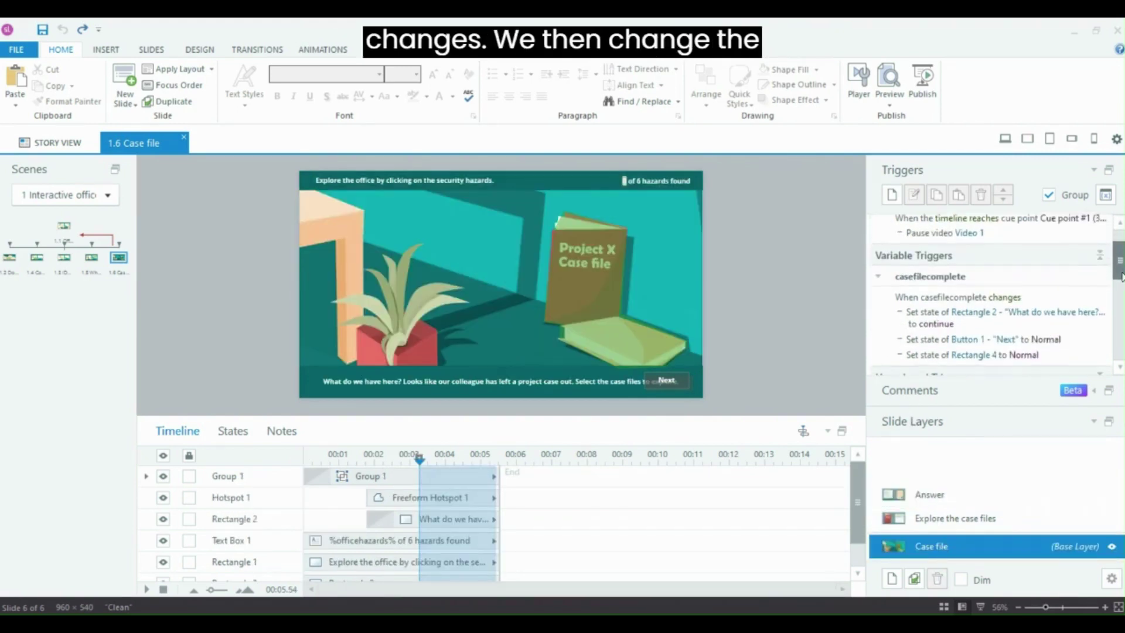
click(314, 391)
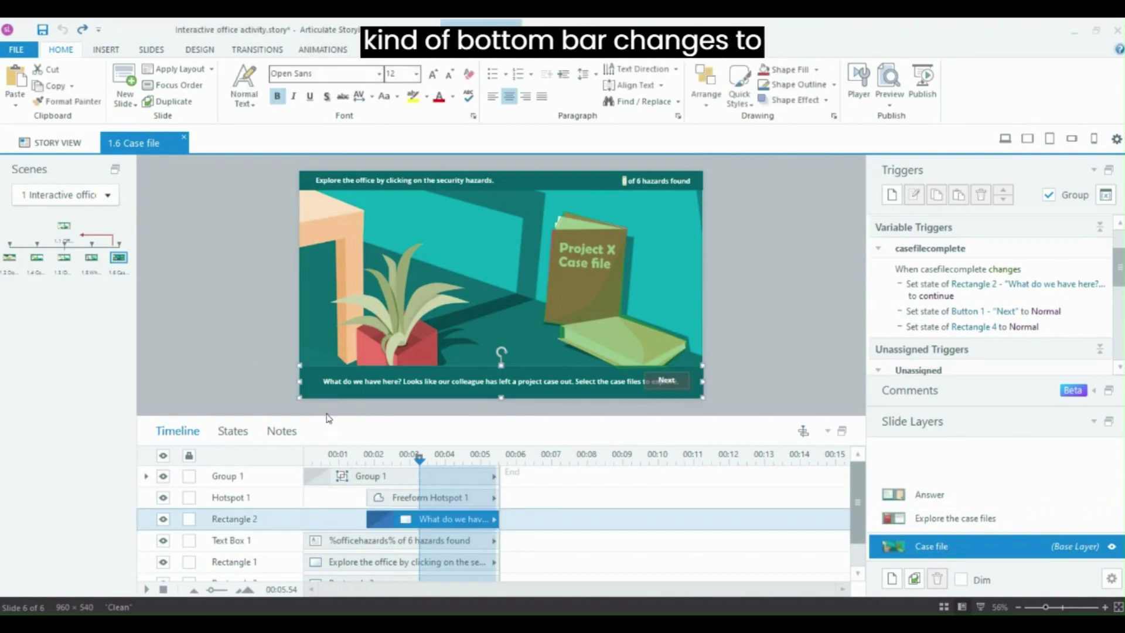